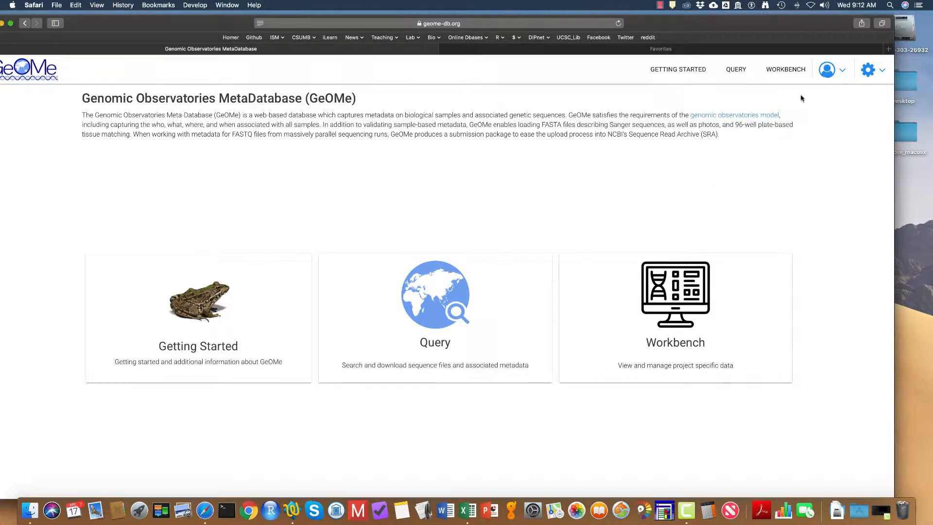
# Step: Open the create-account form and fill in the user's first and last name
pyautogui.click(829, 74)
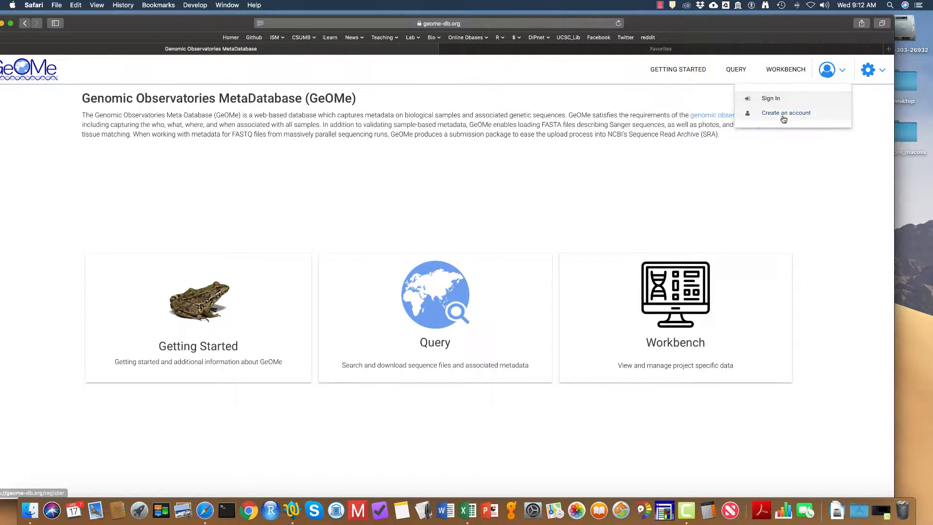
pyautogui.click(783, 116)
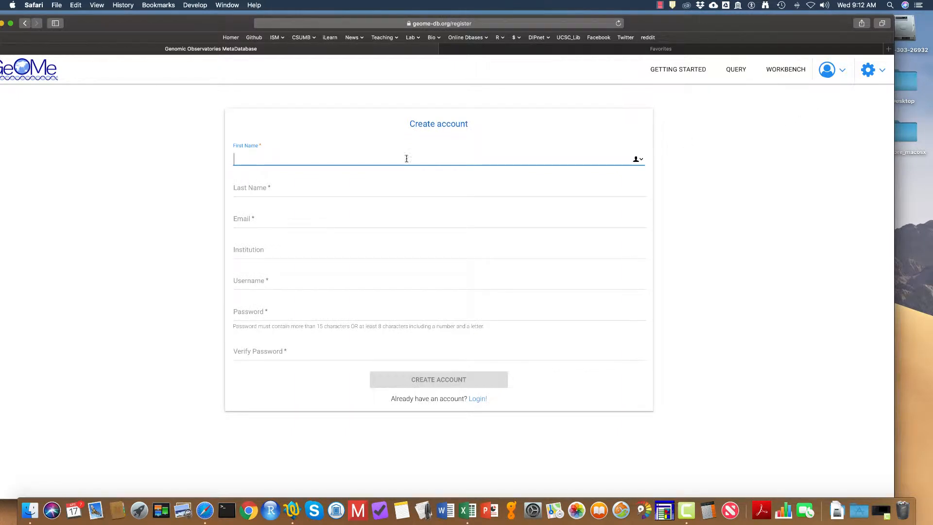
pyautogui.write('Demo')
pyautogui.press('Tab')
pyautogui.write('McDemoHead')
pyautogui.press('Tab')
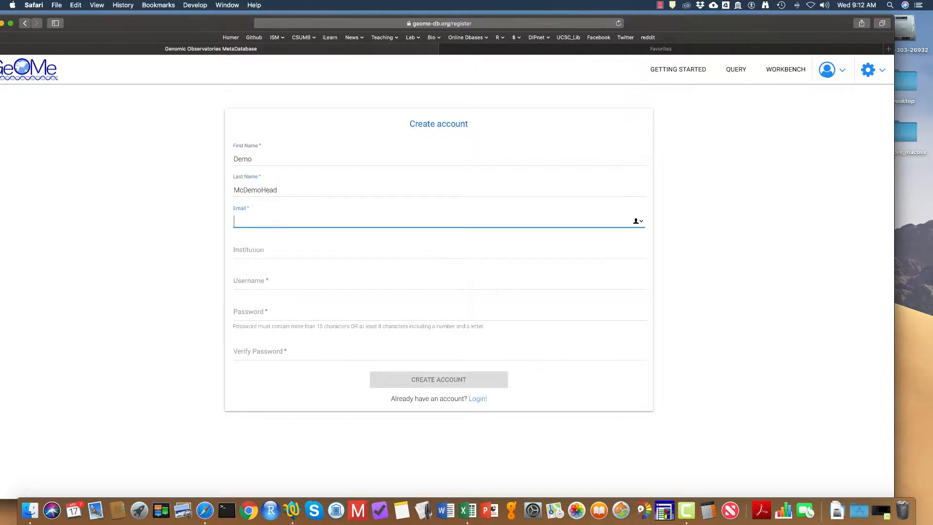
# Step: Fill in the e-mail address, institution "Department of Redundancy Department", and the username
pyautogui.write('demo@demo.edu')
pyautogui.press('Tab')
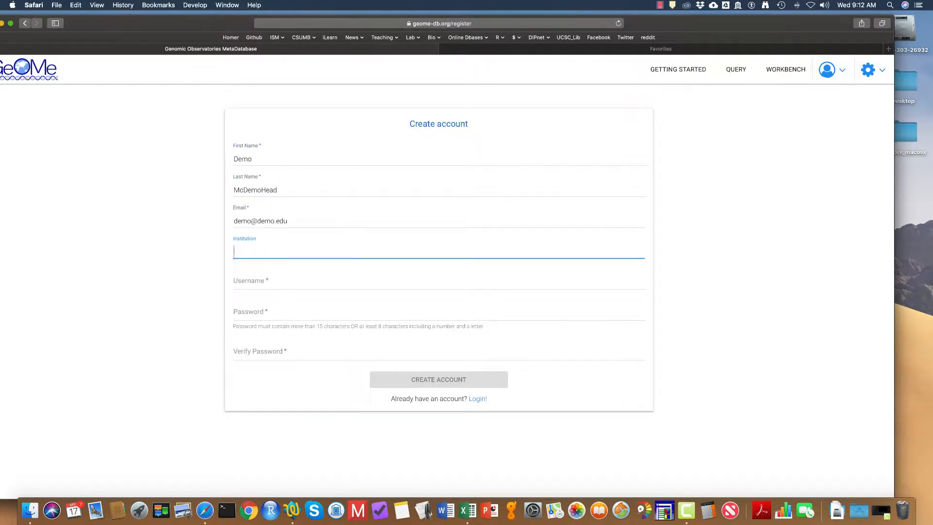
pyautogui.write('Department of Redundancy Department')
pyautogui.press('Tab')
pyautogui.write('DemoDemo')
pyautogui.press('Tab')
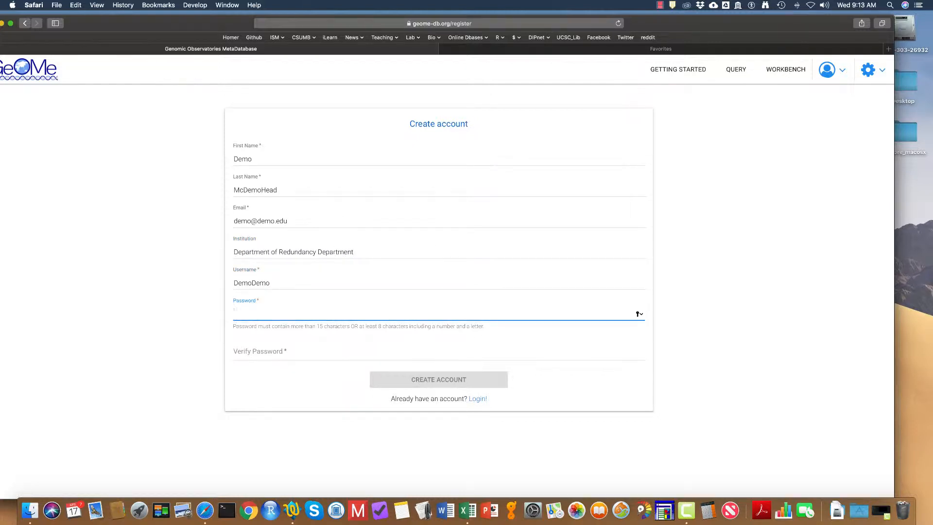
# Step: Enter the account password and repeat it in the verify password field
pyautogui.write('••••••••••')
pyautogui.press('Tab')
pyautogui.write('••••••••••')
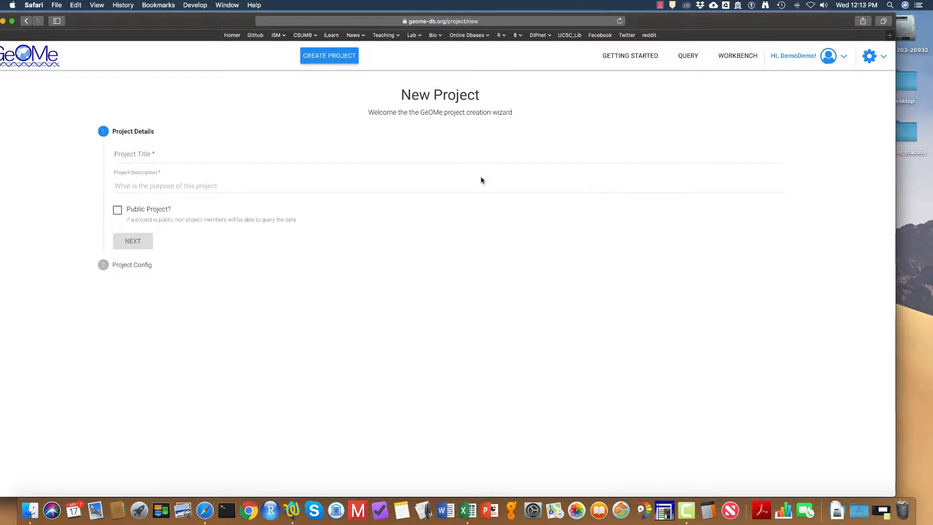
# Step: Start a new project titled "Reef Fish Phylogeography"
pyautogui.click(159, 154)
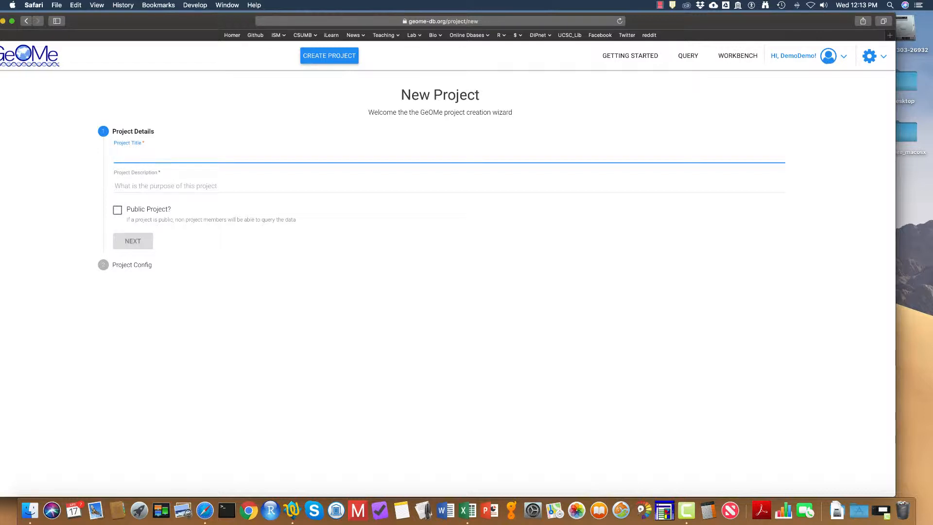
pyautogui.write('Reef Fish Phylogeography')
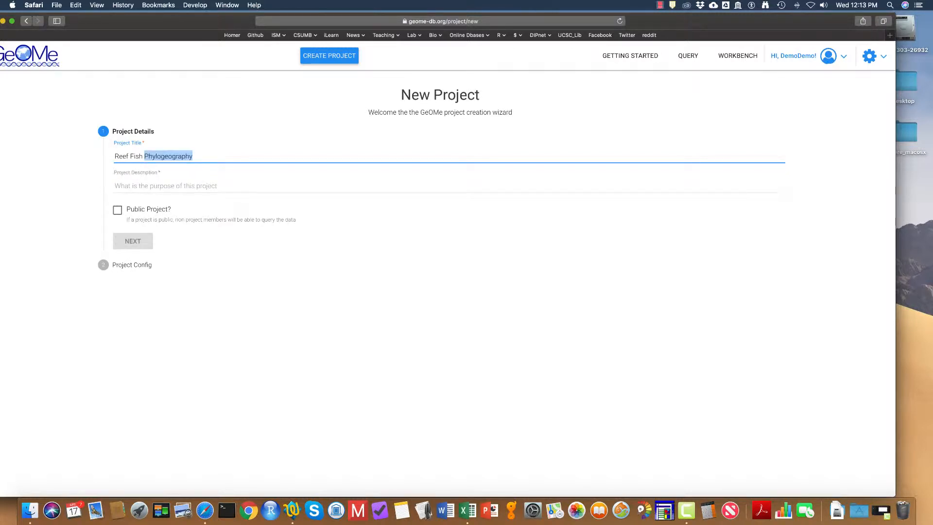
pyautogui.press('Tab')
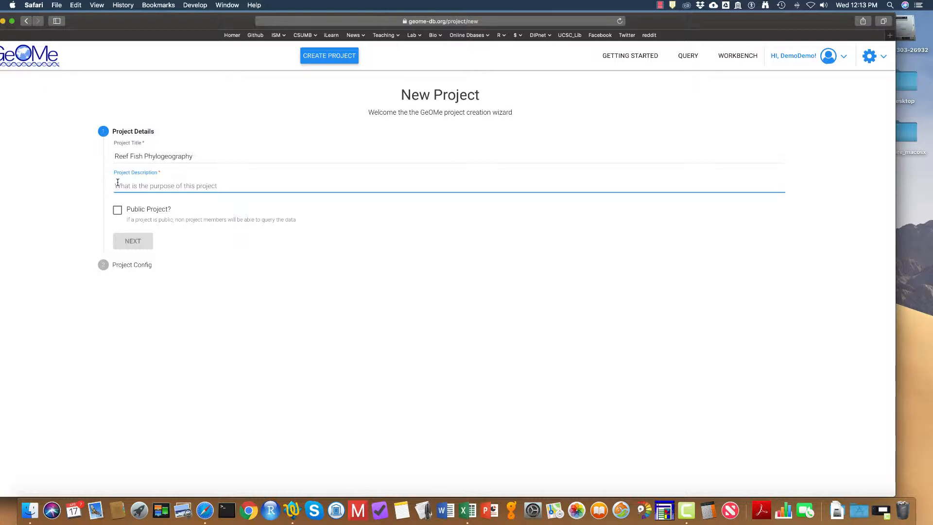
# Step: Set the project description to "Geographic aspects of speciation in reef fishes" and proceed to the configuration step
pyautogui.write('Geographic')
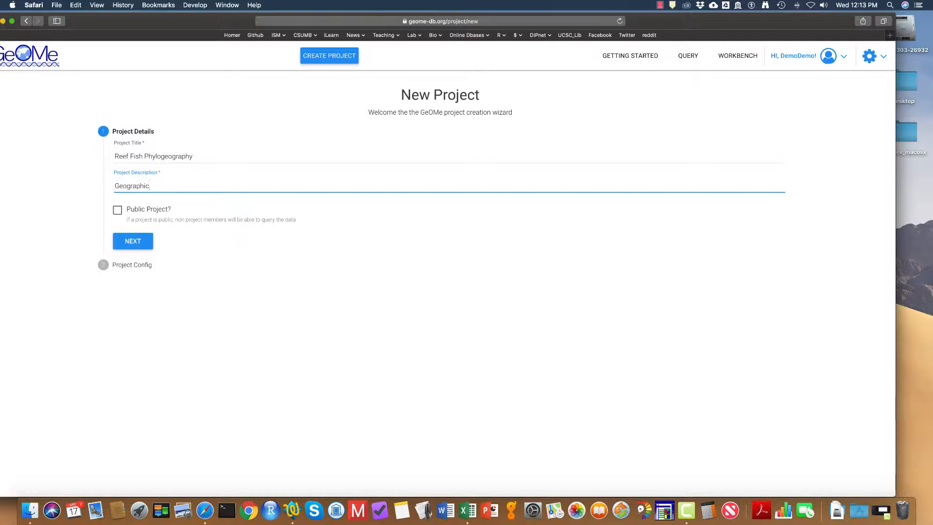
pyautogui.write(' aspects of speciation in reef fishes')
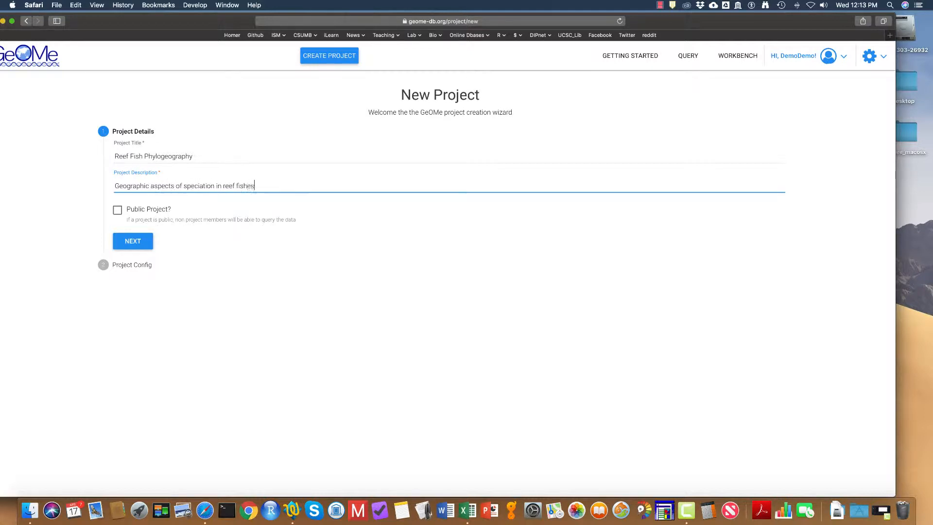
pyautogui.click(125, 242)
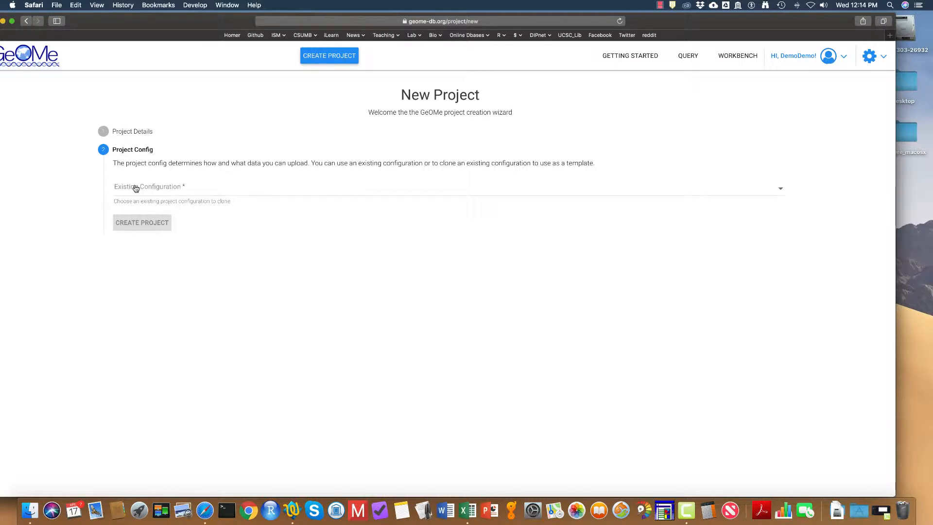
# Step: Choose the Population Genomics (single-sheet) configuration and create the project
pyautogui.click(136, 188)
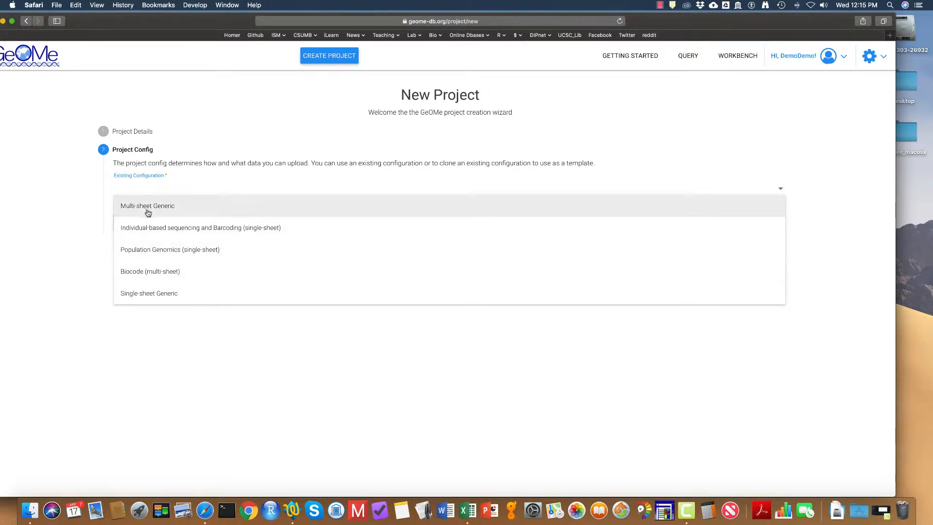
pyautogui.click(149, 249)
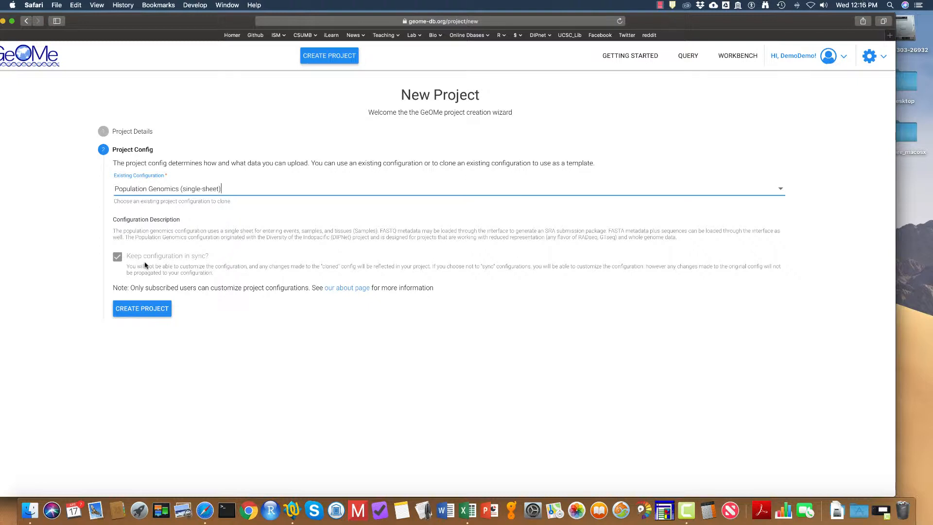
pyautogui.click(148, 309)
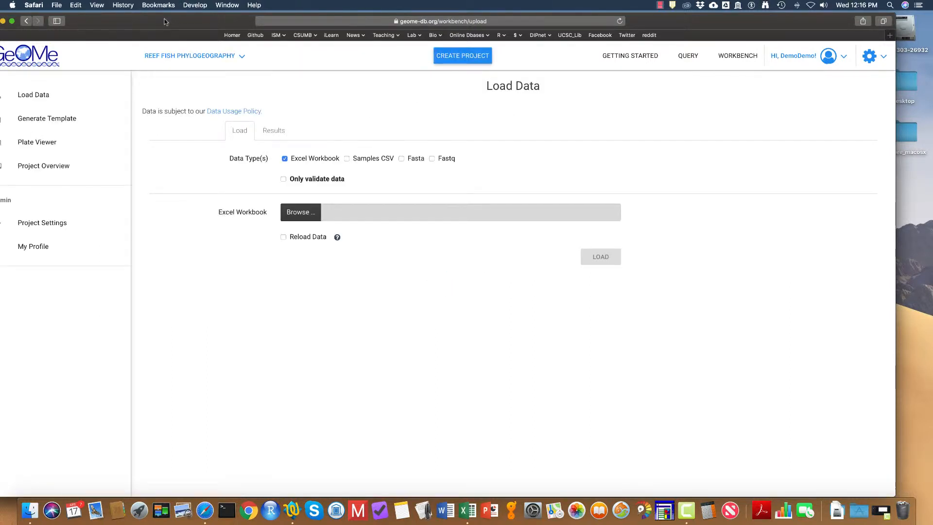
# Step: Open the project overview page
pyautogui.moveTo(165, 20); pyautogui.dragTo(196, 20)
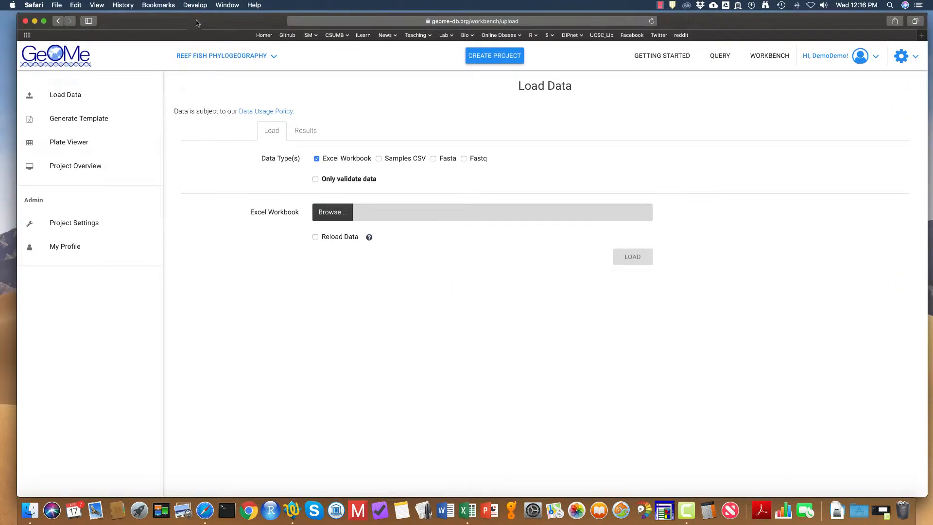
pyautogui.click(90, 170)
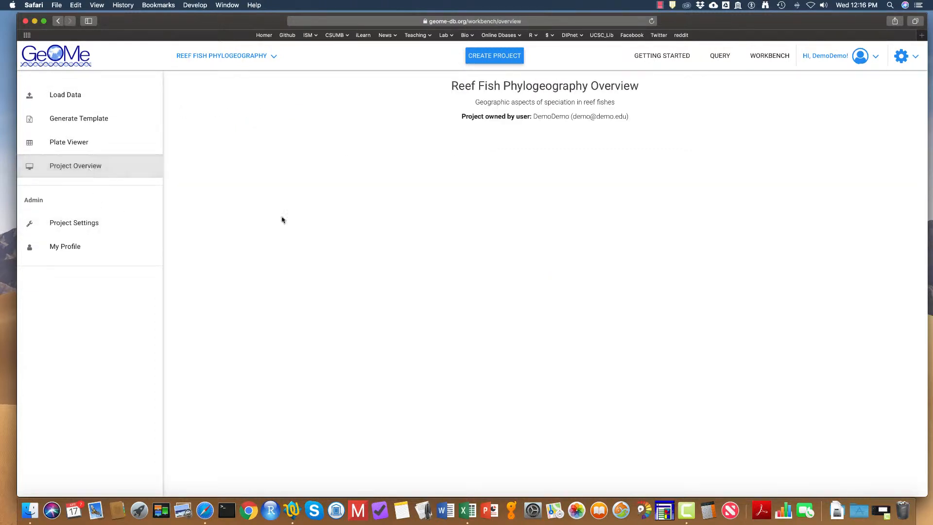
# Step: Review the project's settings, visibility, expeditions and members sections
pyautogui.click(76, 215)
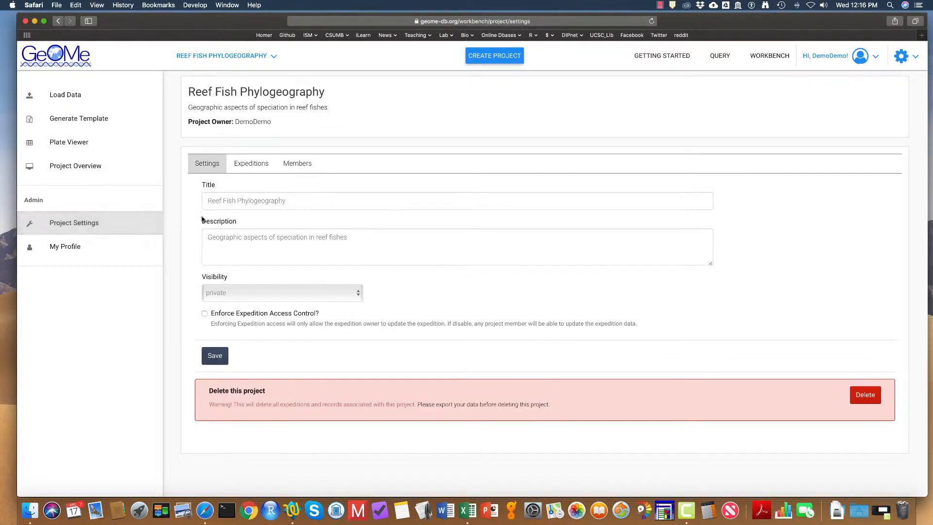
pyautogui.click(235, 294)
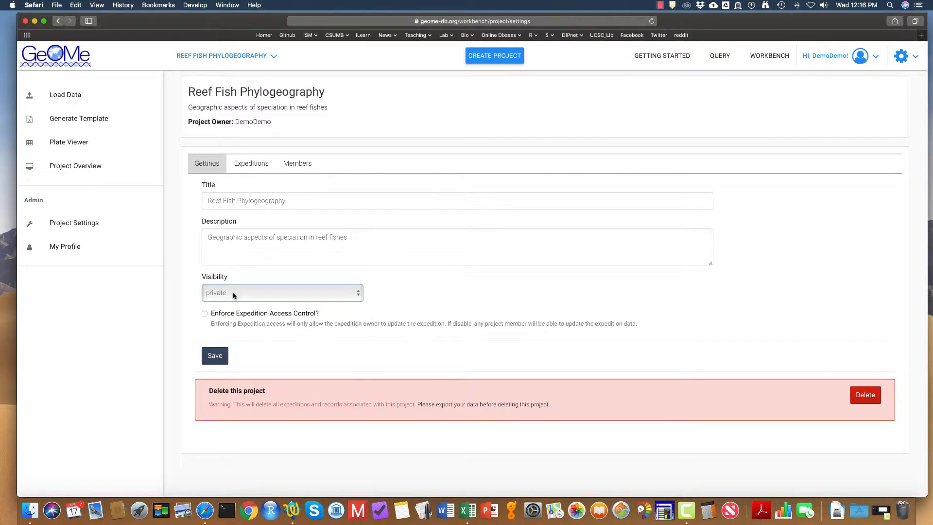
pyautogui.click(262, 169)
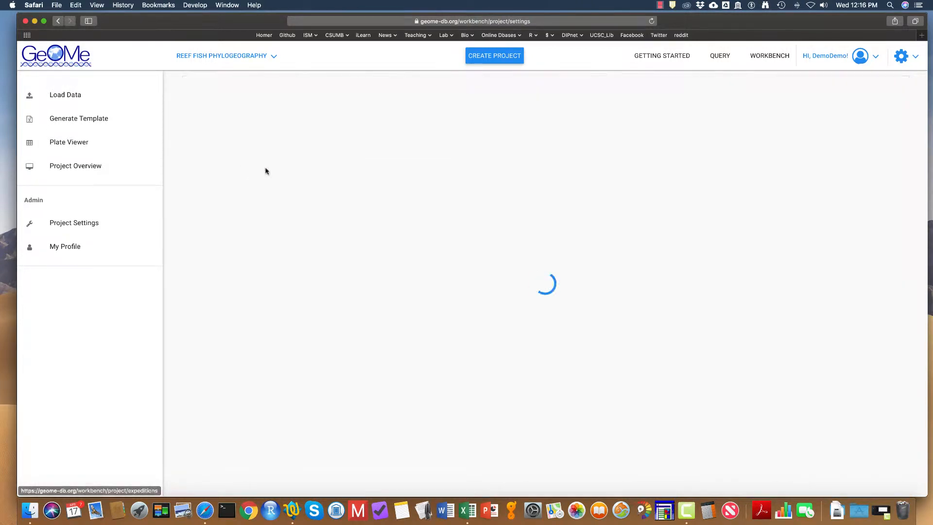
pyautogui.click(298, 168)
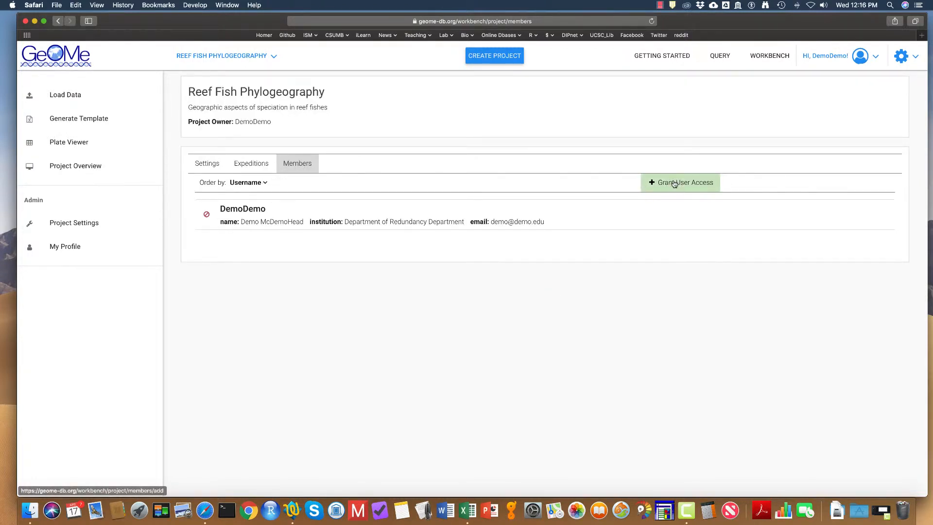
# Step: Open the template generator and browse the Samples worksheet's field checklists
pyautogui.click(86, 124)
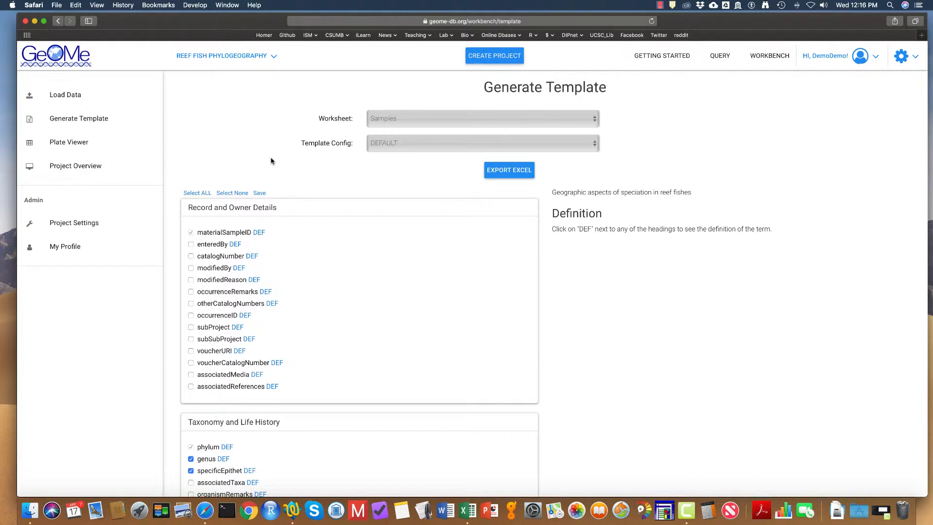
pyautogui.scroll(-3, 273, 164)
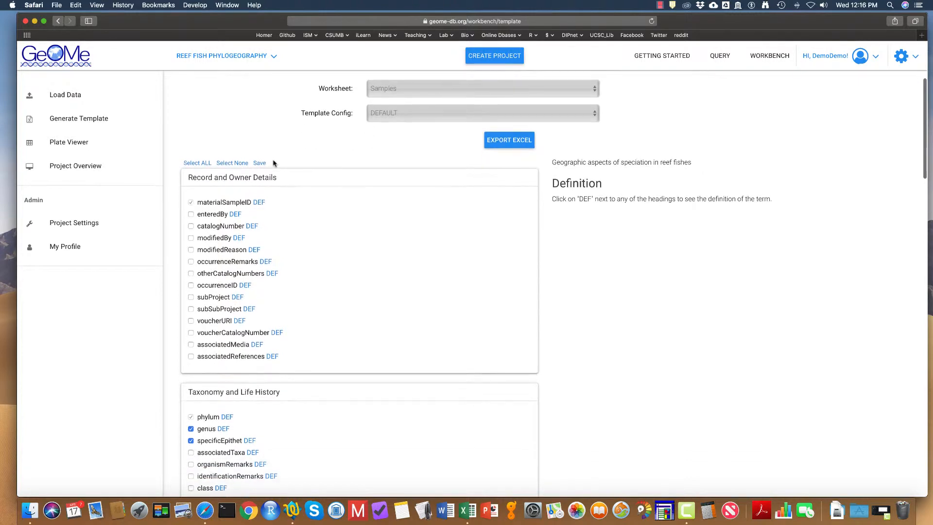
pyautogui.scroll(-10, 273, 163)
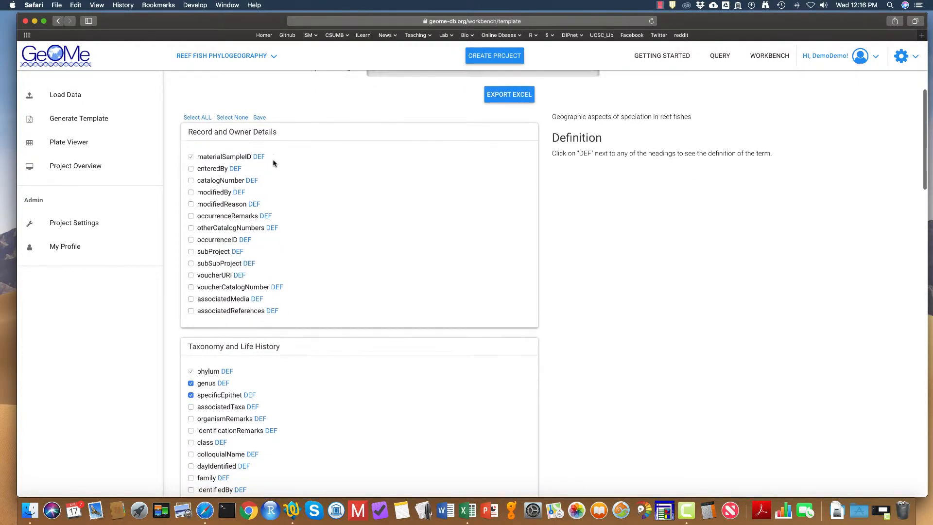
pyautogui.scroll(-12, 273, 164)
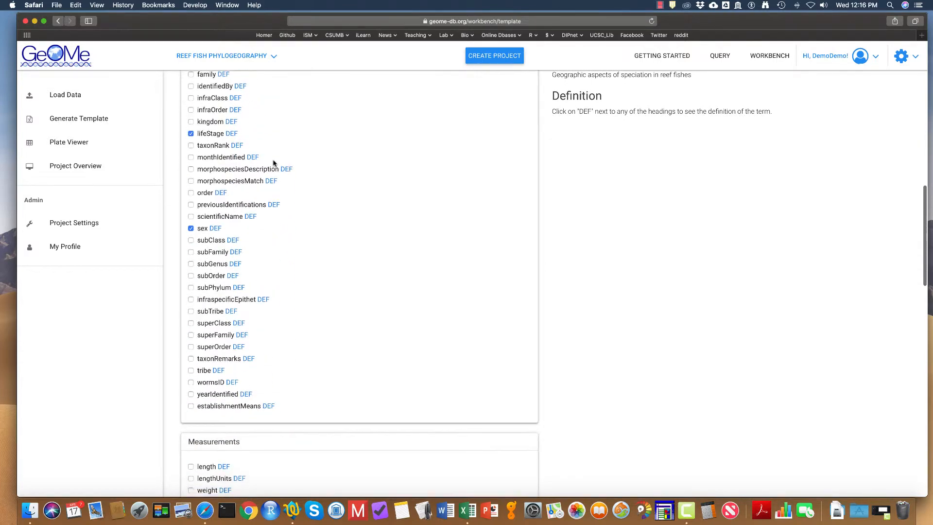
pyautogui.scroll(14, 275, 164)
pyautogui.scroll(10, 275, 165)
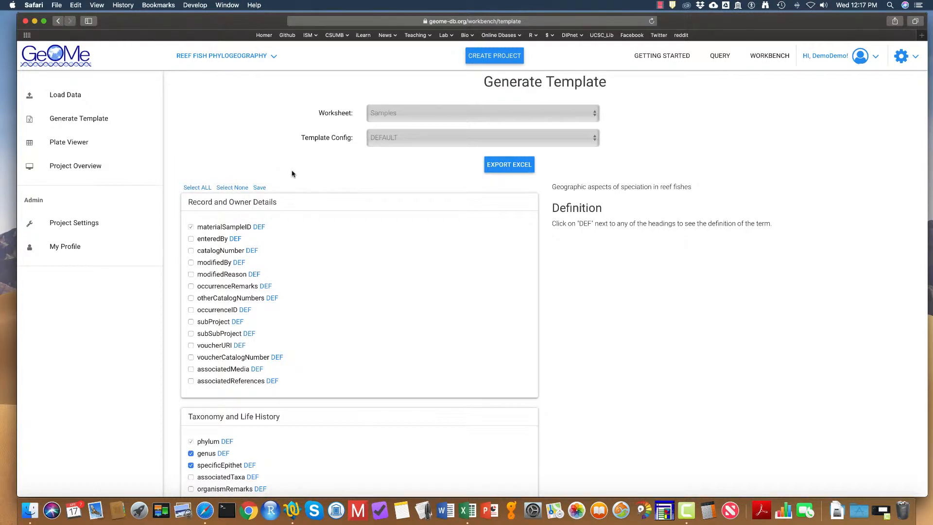
pyautogui.scroll(-4, 292, 173)
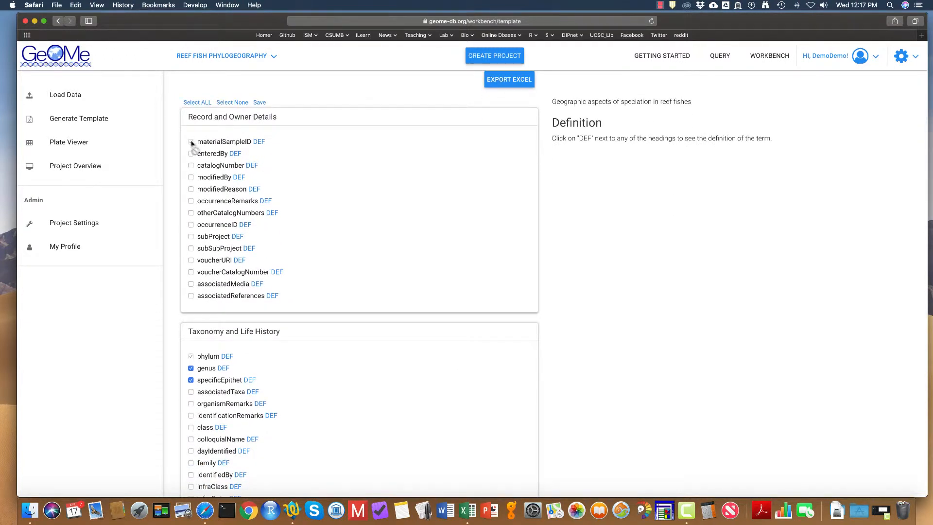
pyautogui.scroll(-5, 297, 170)
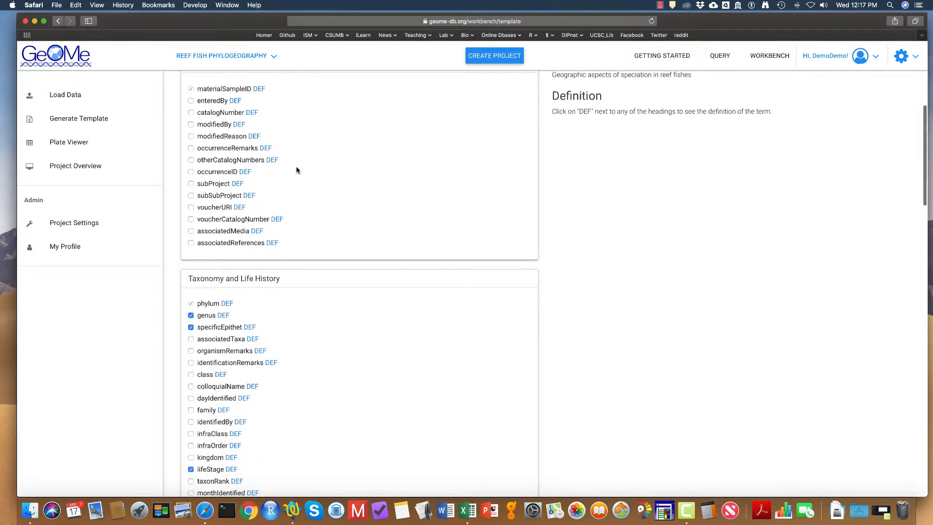
pyautogui.scroll(-1, 297, 170)
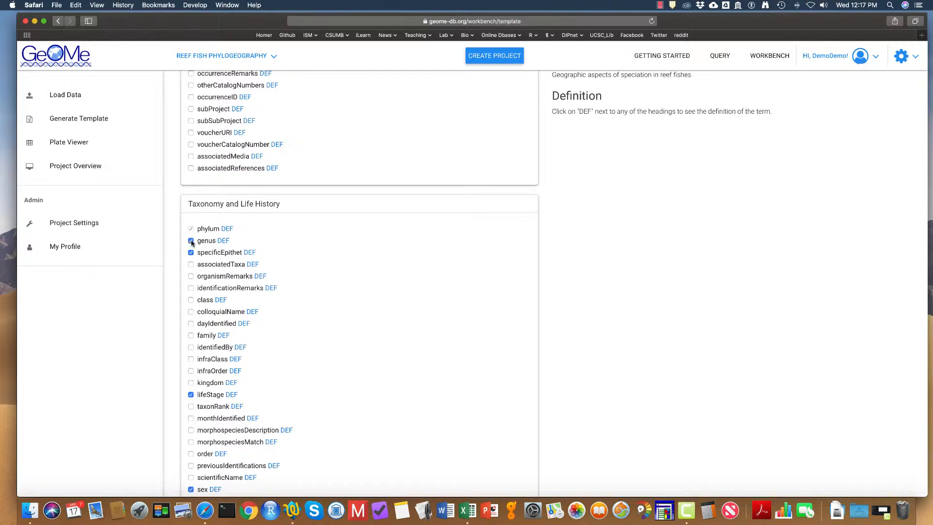
pyautogui.scroll(-1, 261, 242)
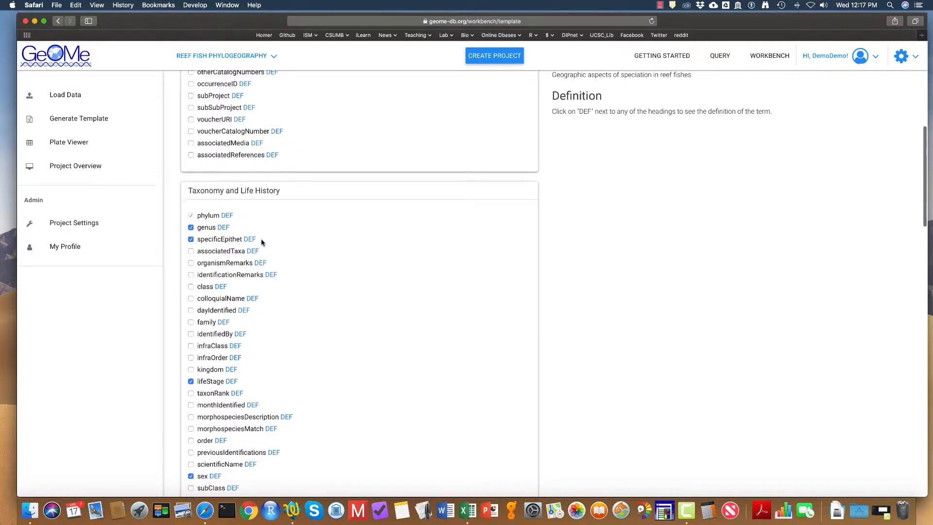
pyautogui.scroll(-10, 261, 242)
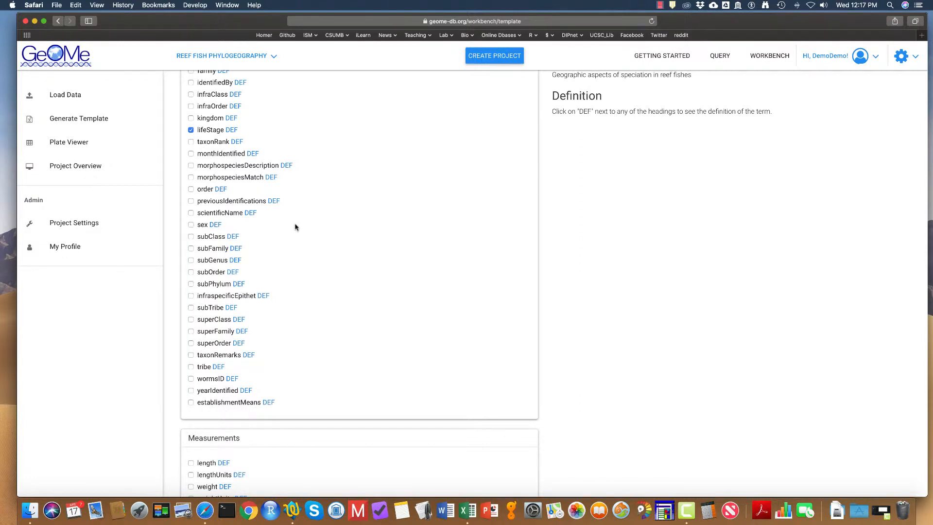
pyautogui.scroll(4, 291, 224)
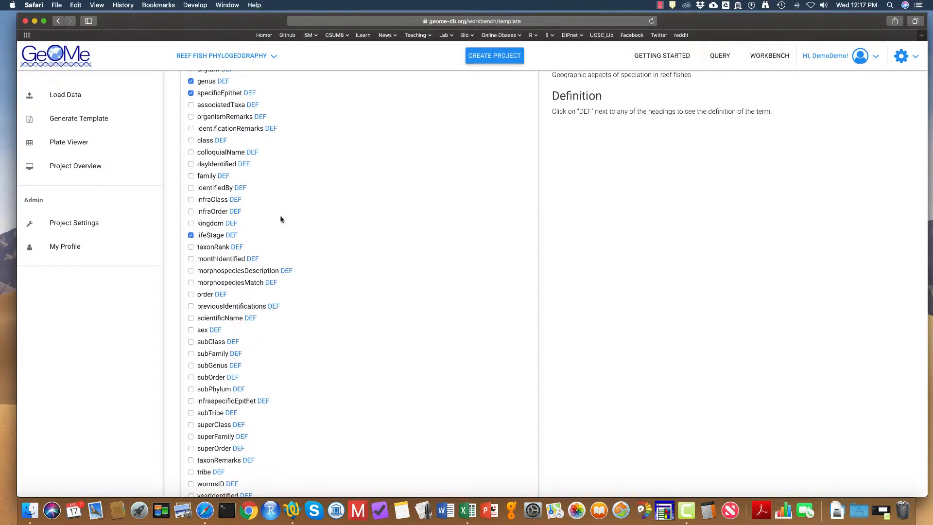
# Step: Show the definition of the lifeStage field and scroll through the remaining fields
pyautogui.click(231, 235)
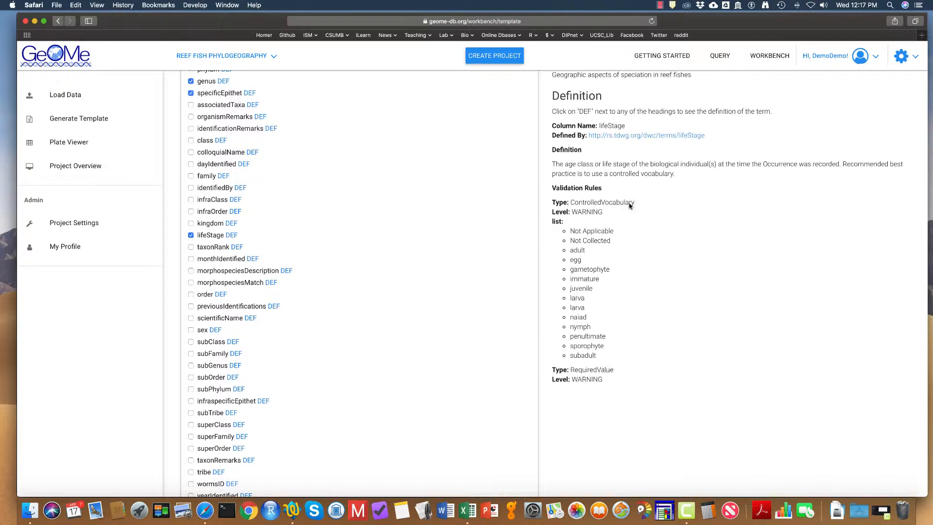
pyautogui.scroll(-8, 407, 179)
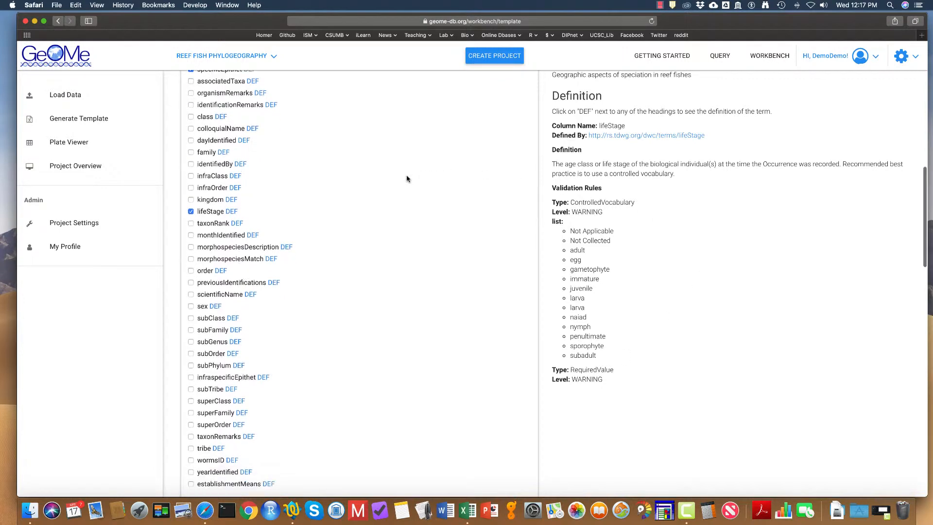
pyautogui.scroll(-12, 407, 178)
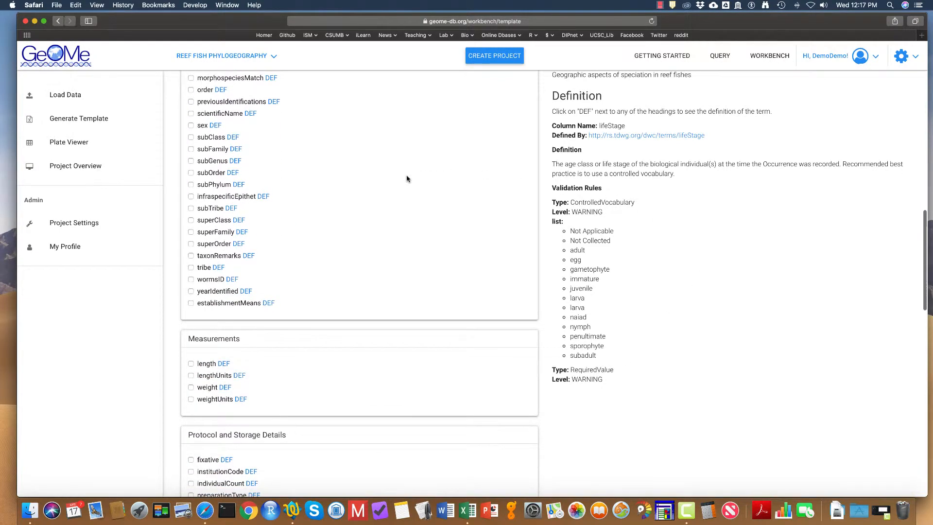
# Step: Uncheck the monthCollected and dayCollected fields in the Default Group list
pyautogui.scroll(-5, 407, 179)
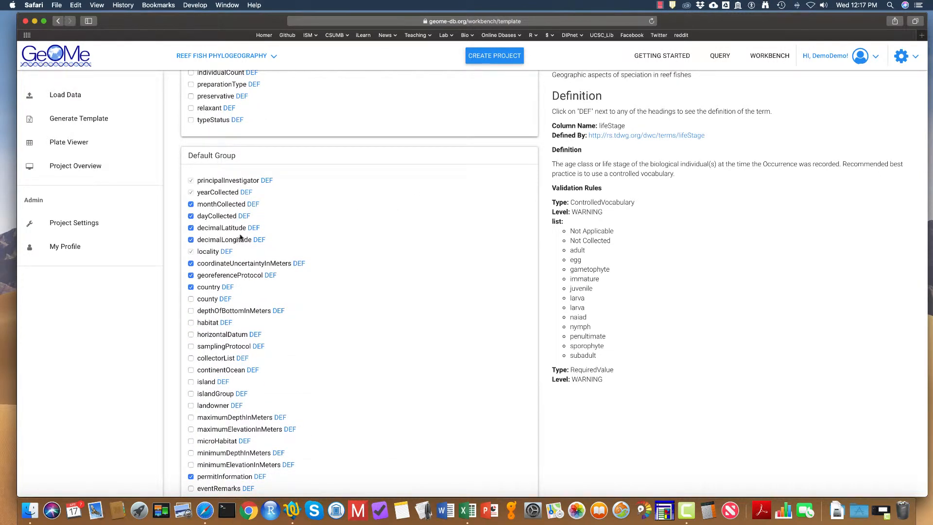
pyautogui.click(190, 204)
pyautogui.click(191, 216)
# Step: Show the habitat field's definition and scroll through its controlled vocabulary list
pyautogui.scroll(-3, 312, 291)
pyautogui.scroll(-3, 313, 293)
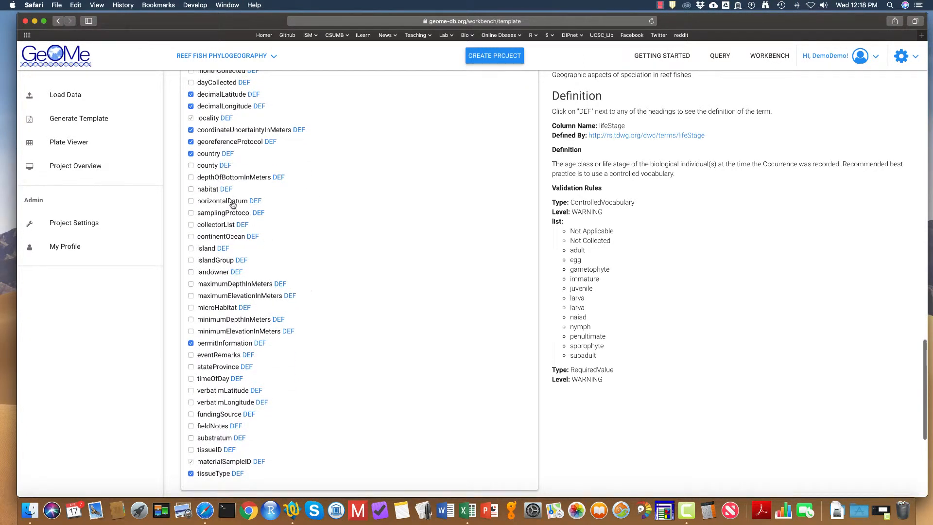
pyautogui.click(227, 190)
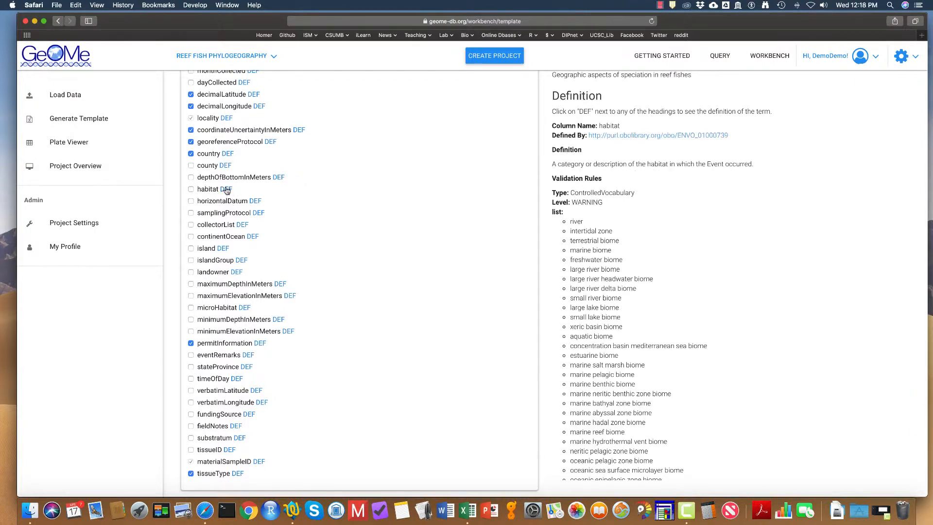
pyautogui.scroll(-3, 617, 212)
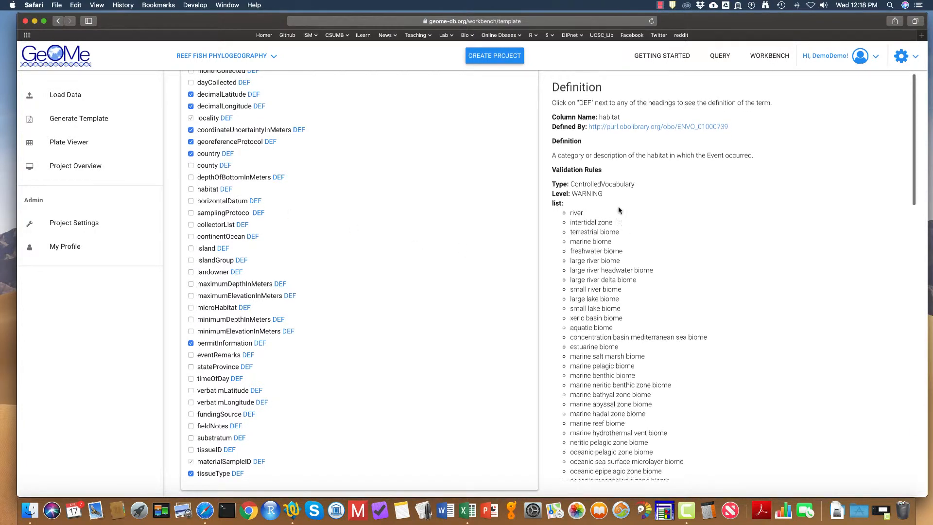
pyautogui.scroll(3, 618, 207)
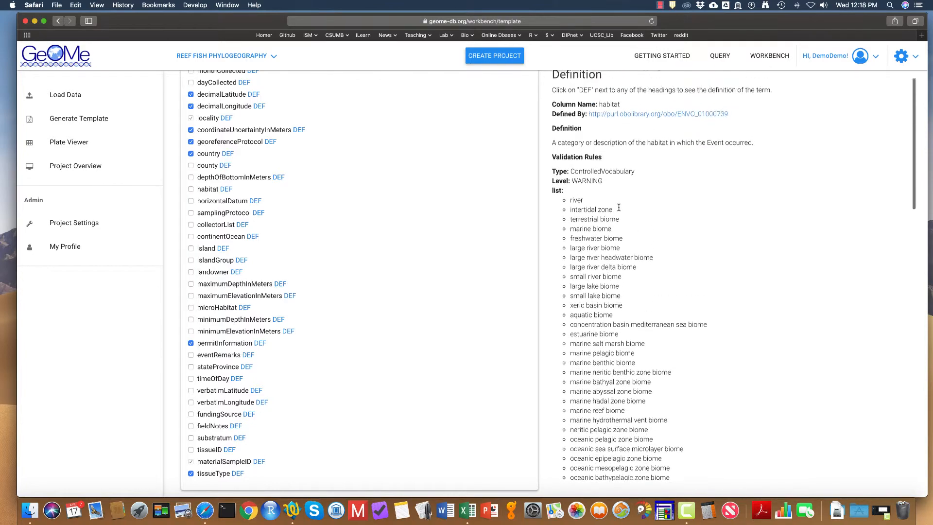
pyautogui.scroll(-15, 619, 209)
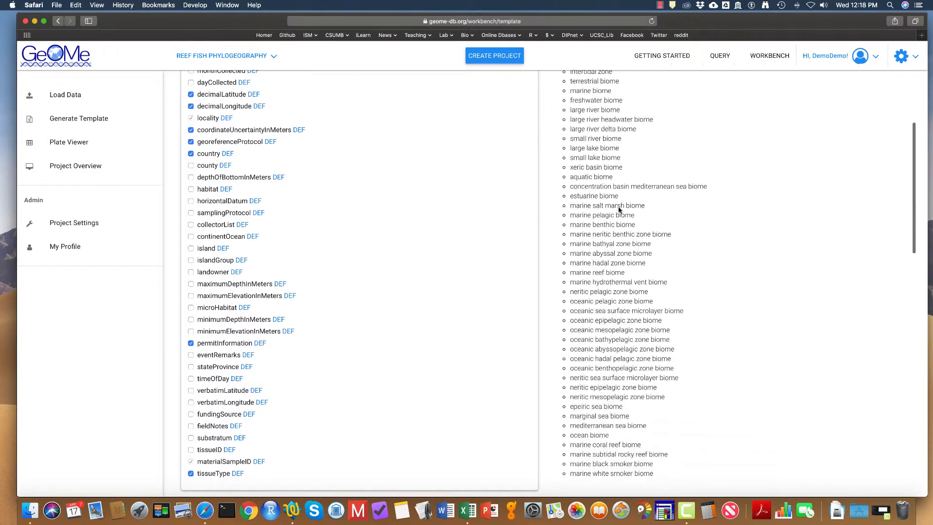
pyautogui.scroll(-10, 618, 209)
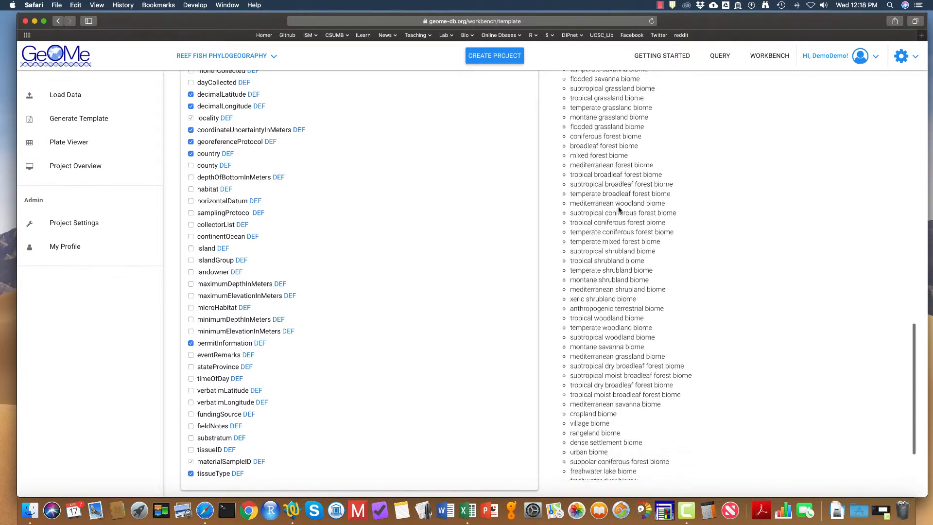
pyautogui.scroll(4, 457, 213)
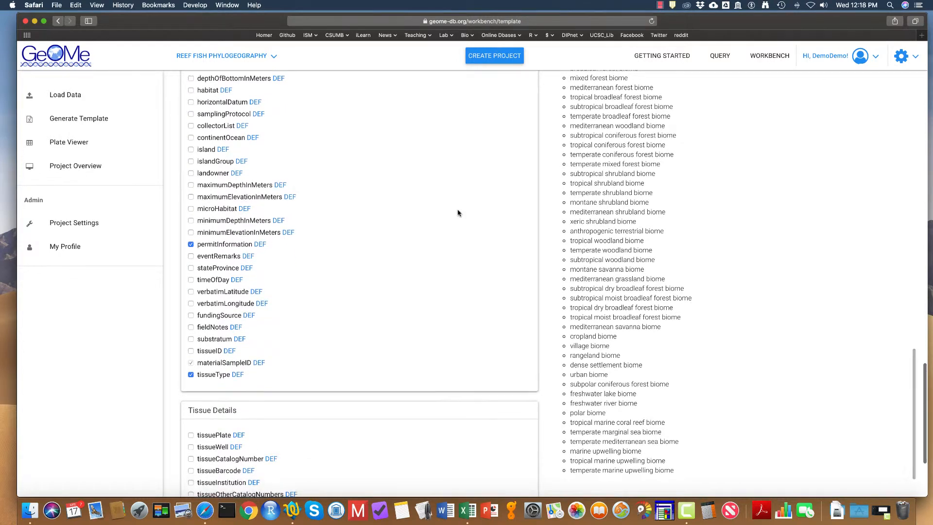
pyautogui.scroll(-5, 457, 213)
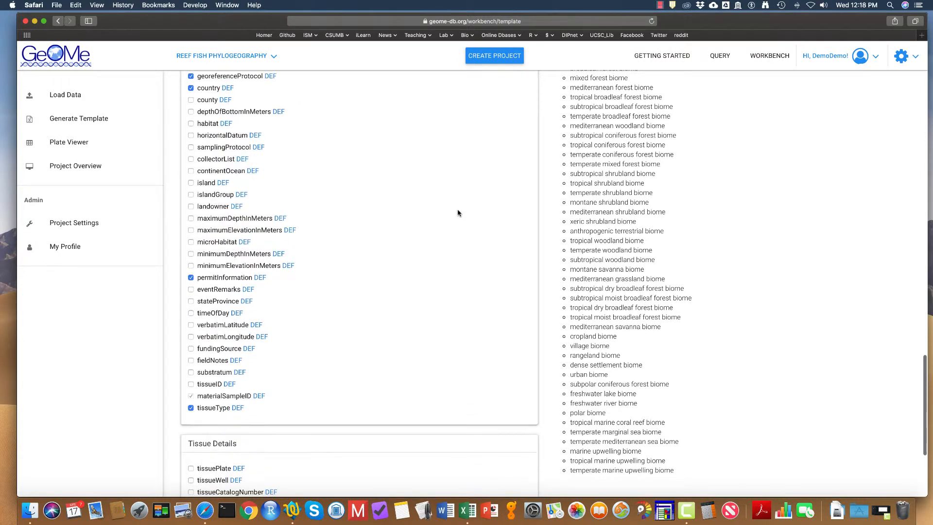
pyautogui.scroll(14, 457, 213)
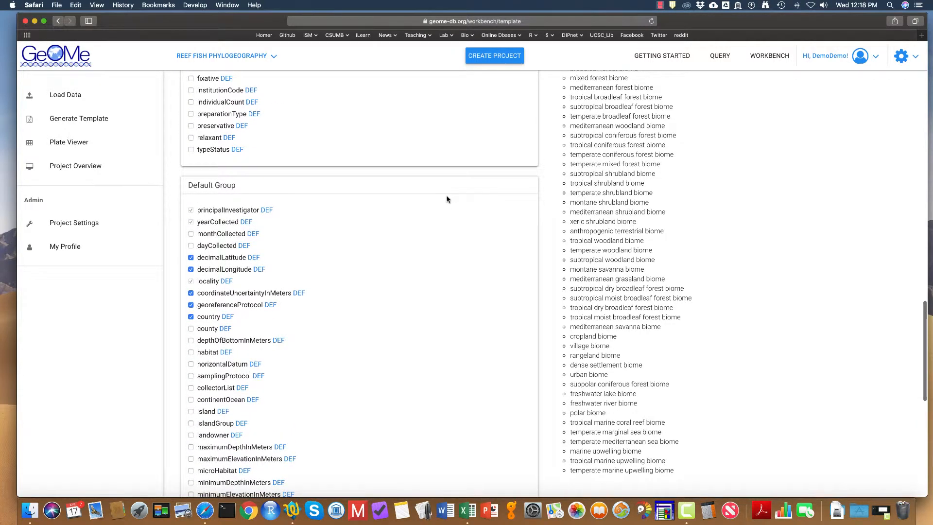
pyautogui.scroll(20, 771, 217)
pyautogui.scroll(6, 489, 204)
pyautogui.scroll(20, 489, 204)
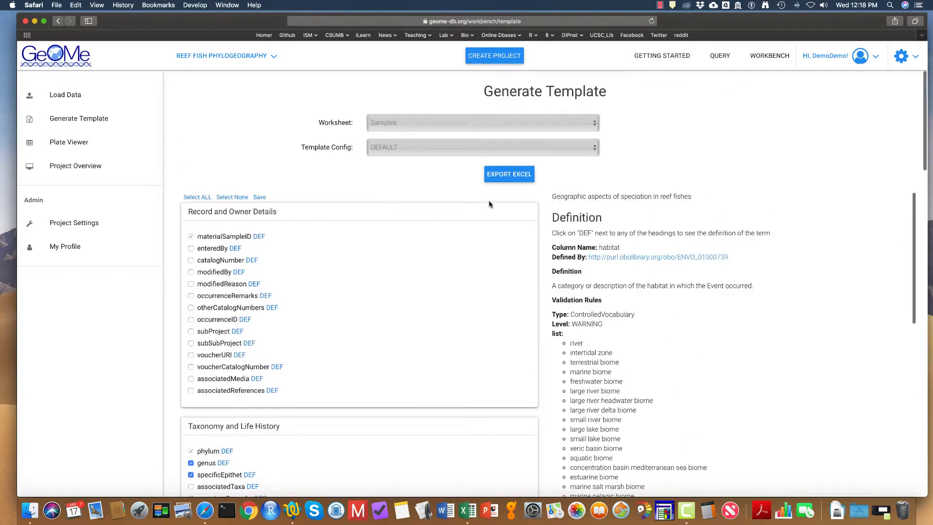
# Step: Export the Samples template to Excel and open its Samples worksheet
pyautogui.click(503, 171)
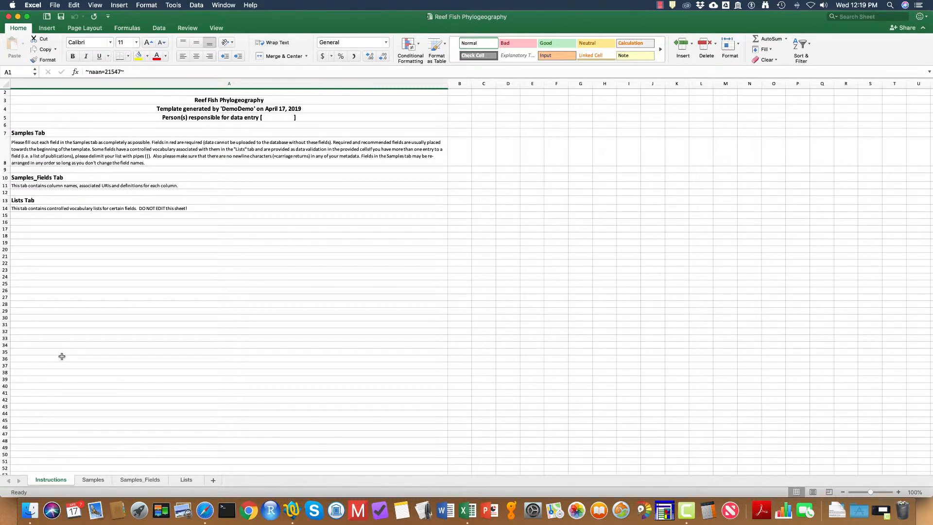
pyautogui.click(92, 479)
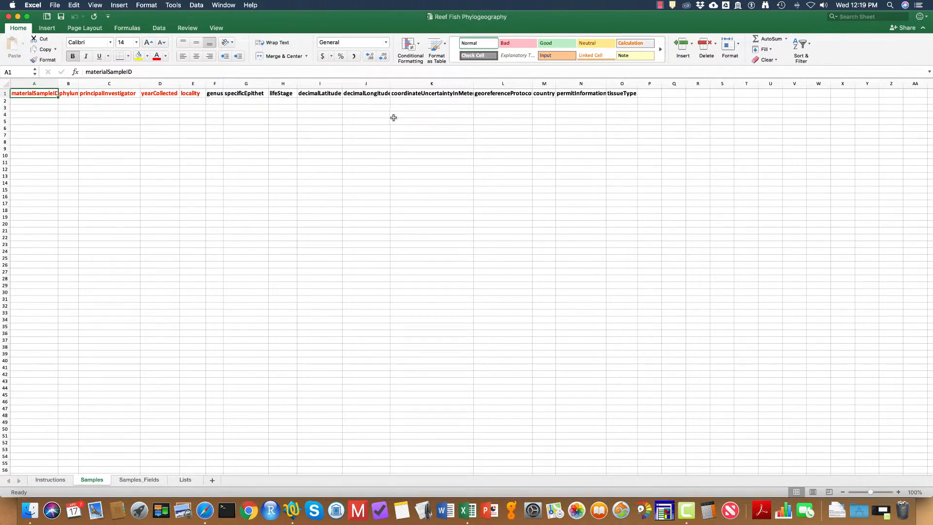
# Step: Examine the column headers of the Samples worksheet one by one
pyautogui.click(68, 93)
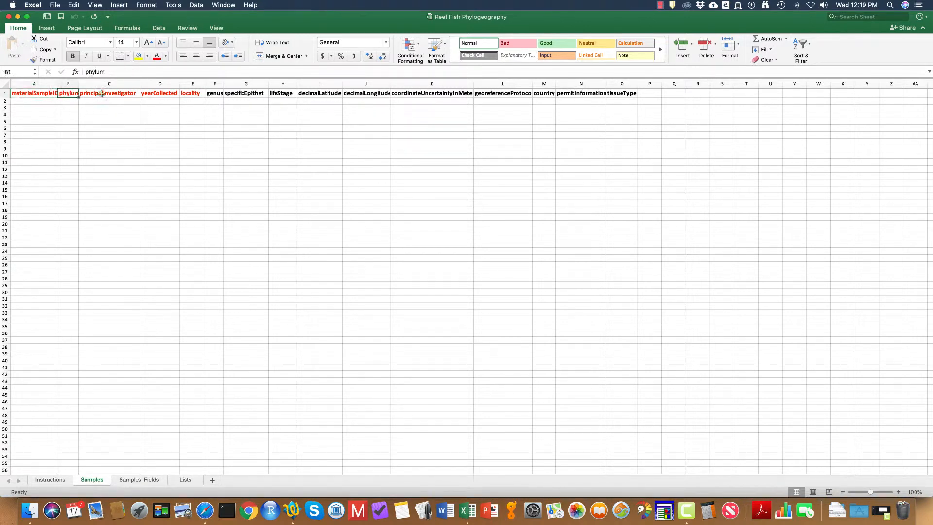
pyautogui.click(101, 93)
pyautogui.click(158, 94)
pyautogui.click(190, 95)
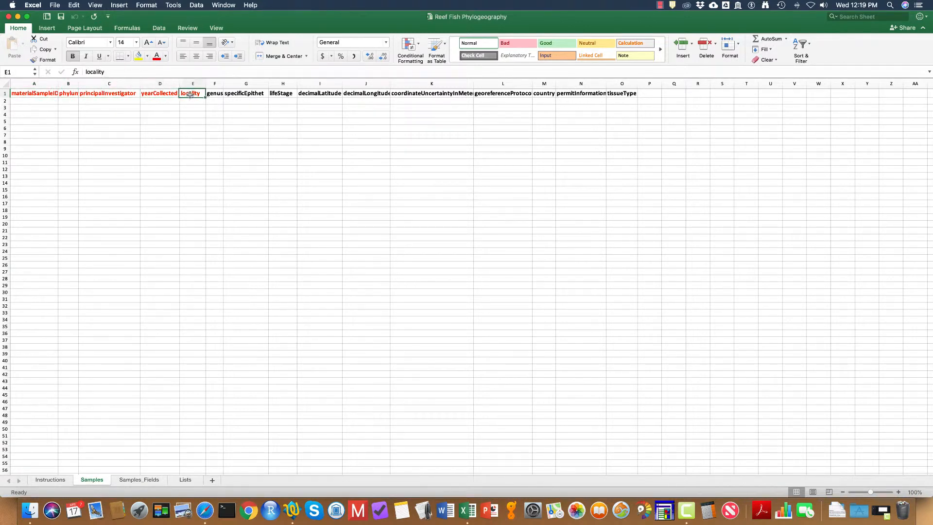
pyautogui.click(242, 95)
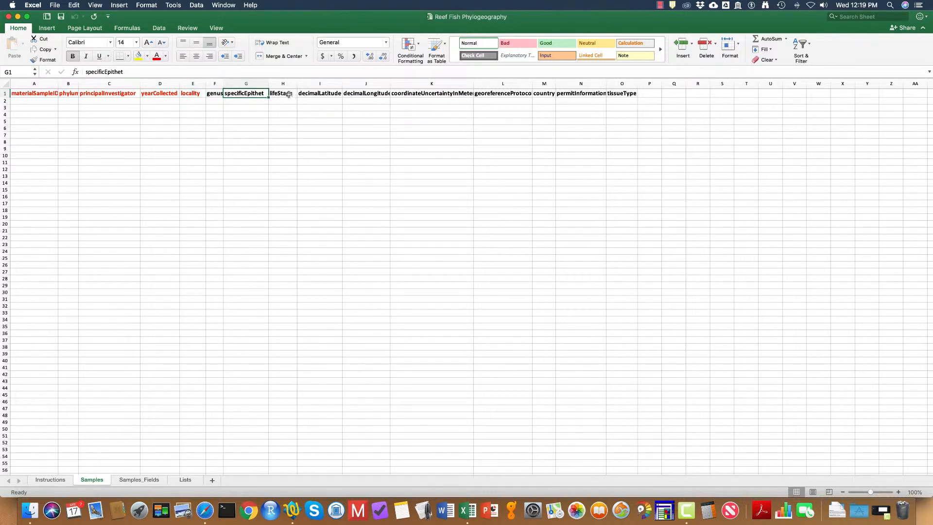
pyautogui.click(289, 95)
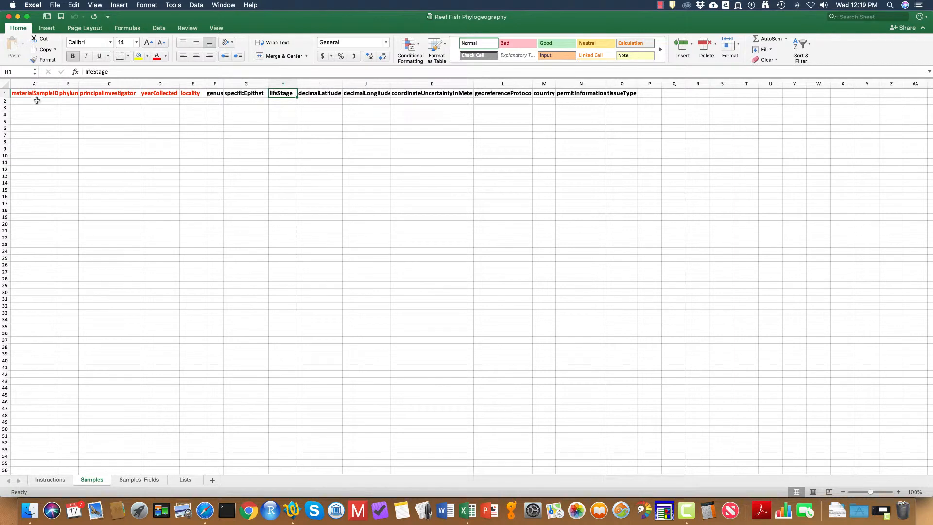
# Step: Open the Samples_Fields worksheet and review the field definitions and controlled vocabulary entries
pyautogui.click(139, 479)
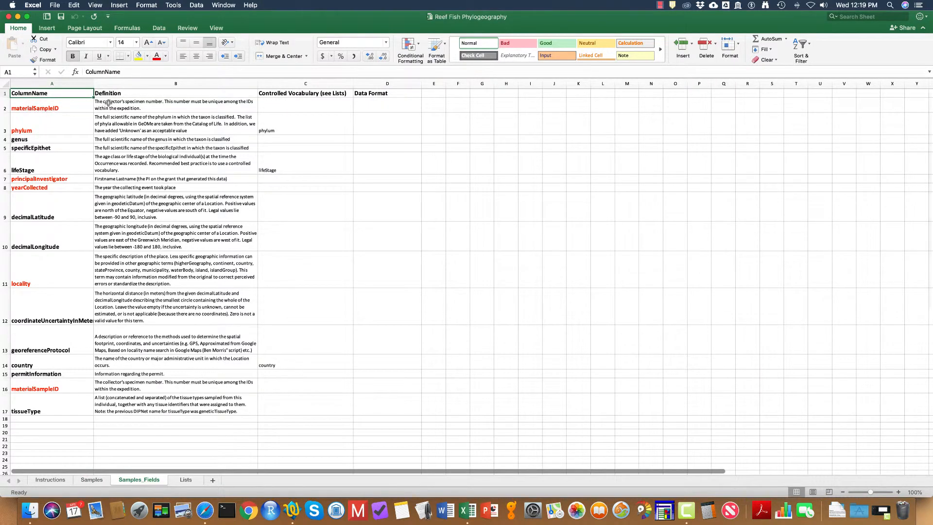
pyautogui.click(72, 106)
pyautogui.click(71, 125)
pyautogui.click(111, 126)
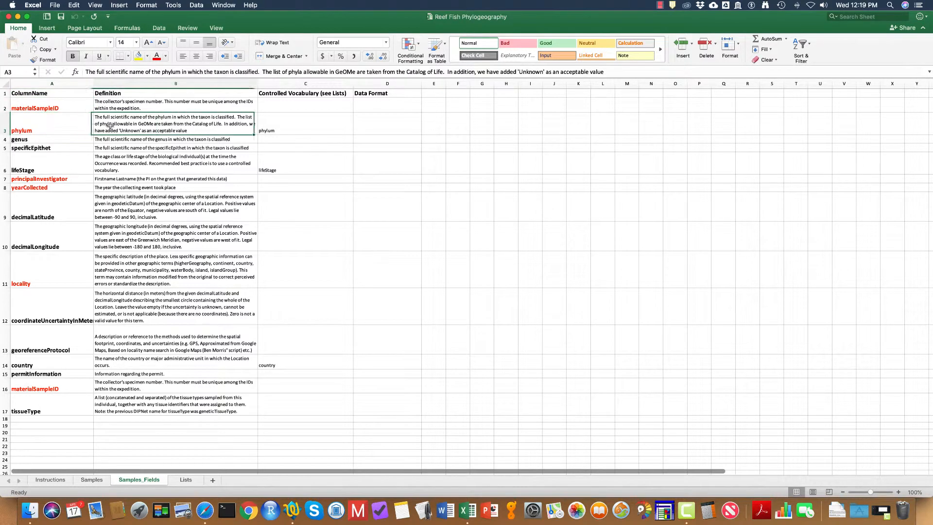
pyautogui.click(118, 140)
pyautogui.click(119, 148)
pyautogui.click(122, 155)
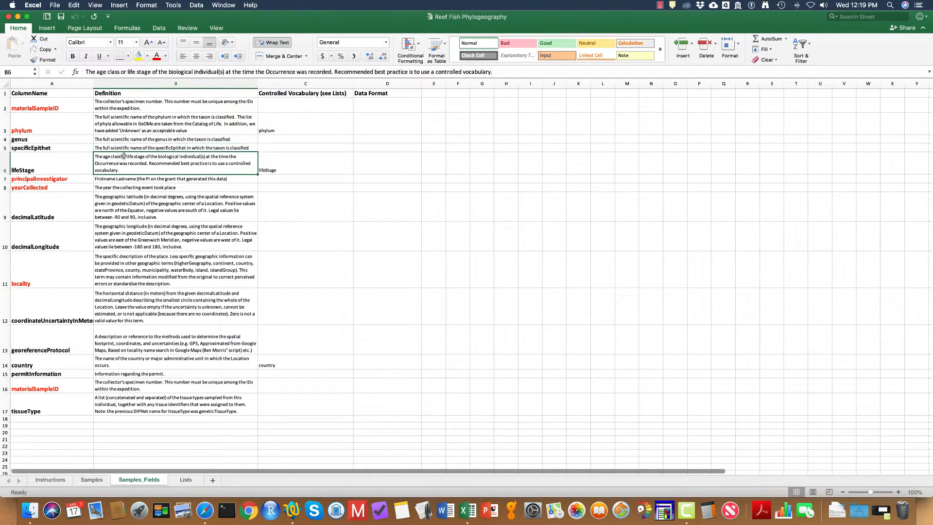
pyautogui.click(287, 156)
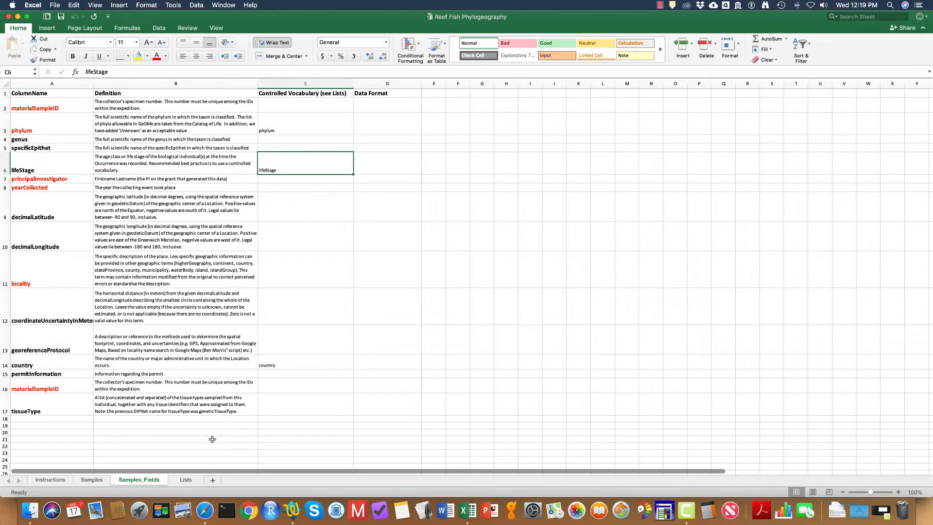
# Step: Open the Lists worksheet and scroll across its vocabulary columns
pyautogui.click(186, 480)
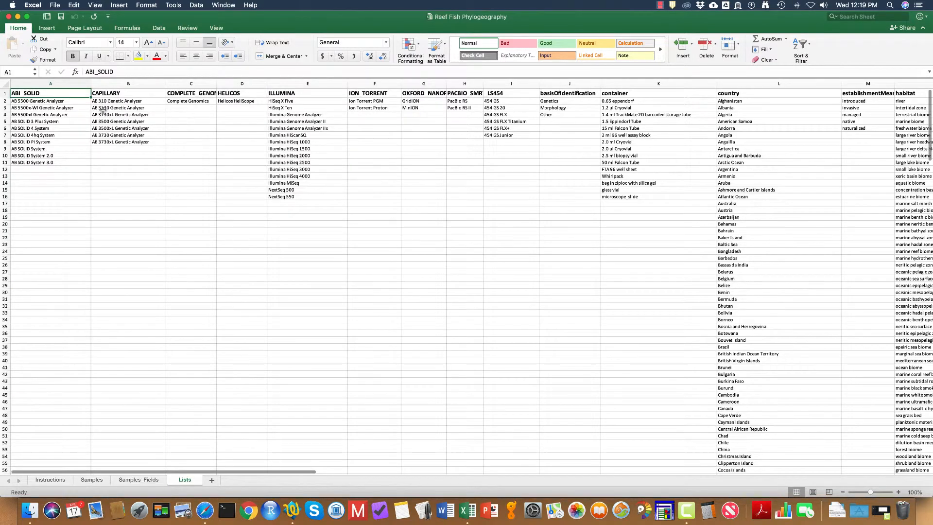
pyautogui.hscroll(10, 489, 145)
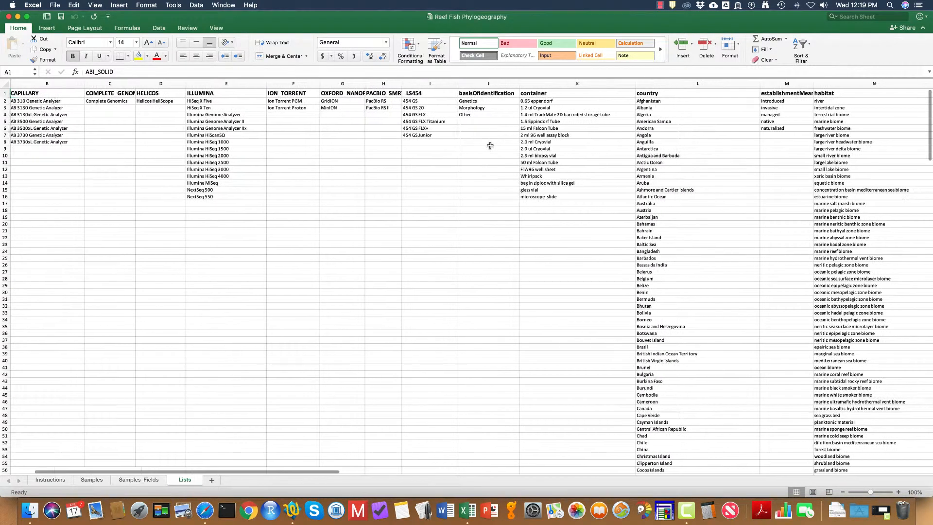
pyautogui.hscroll(-10, 490, 145)
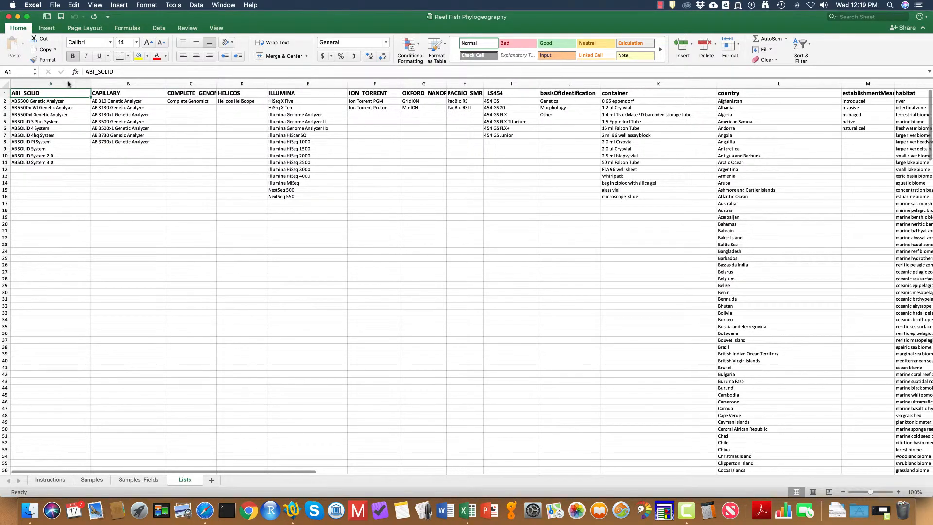
# Step: Open AcanthurusOlivaceus_MGaither.xlsx from the A.olivaceus_data folder on the desktop
pyautogui.click(9, 18)
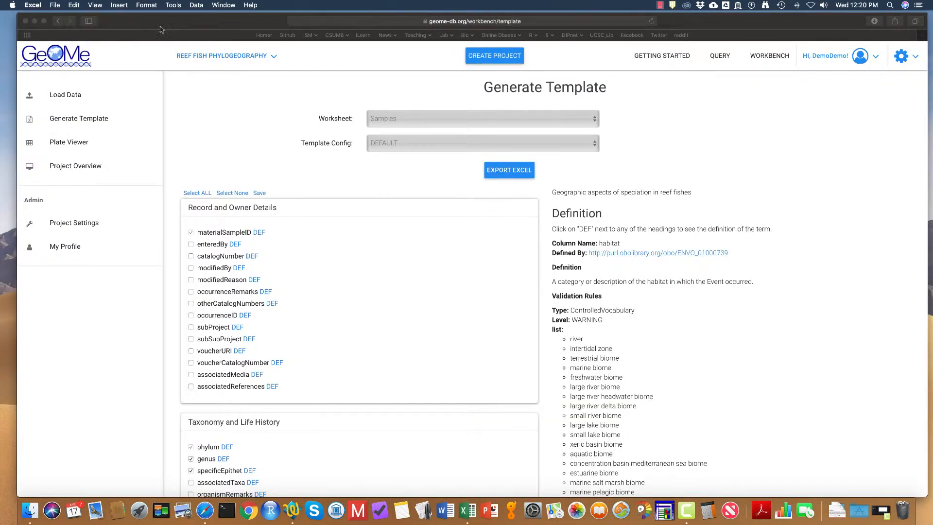
pyautogui.moveTo(169, 20); pyautogui.dragTo(169, 157)
pyautogui.doubleClick(629, 34)
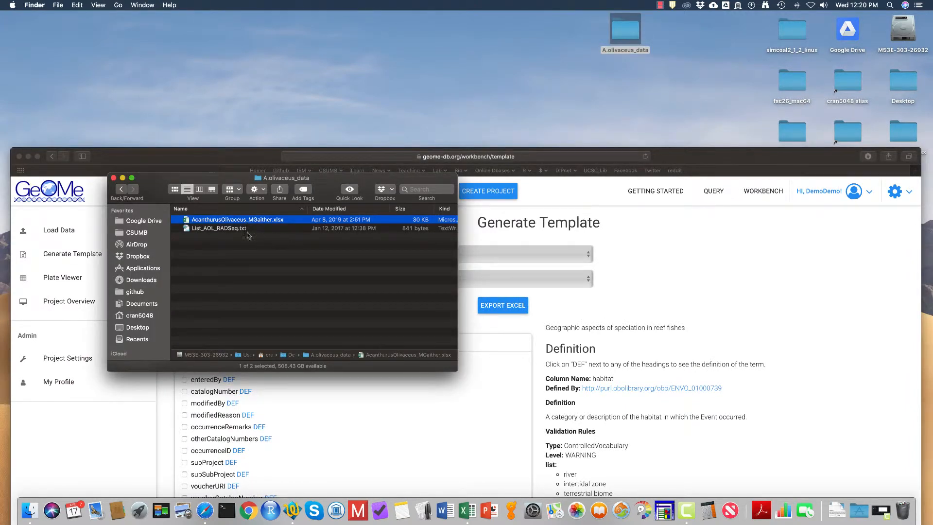
pyautogui.doubleClick(188, 222)
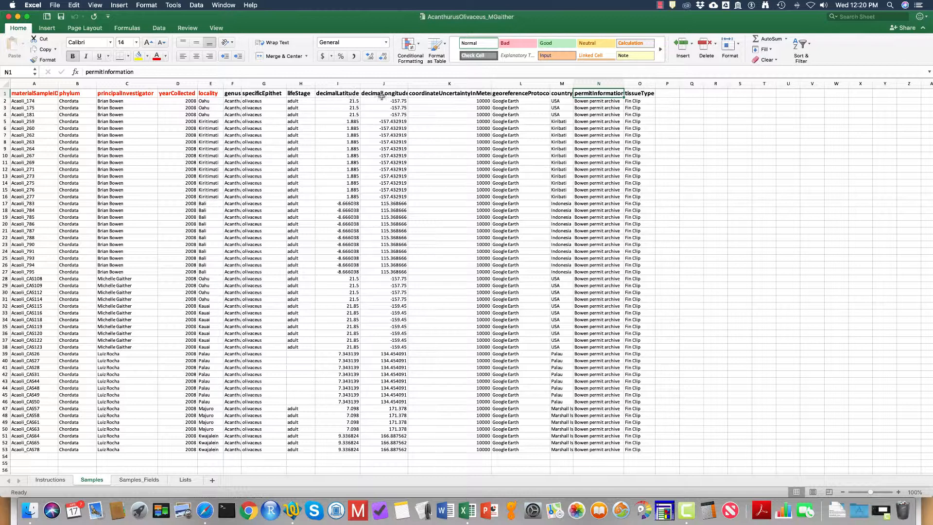
# Step: Examine the coordinate values, empty lifeStage cells and sample IDs in the example spreadsheet
pyautogui.moveTo(355, 101); pyautogui.dragTo(389, 141)
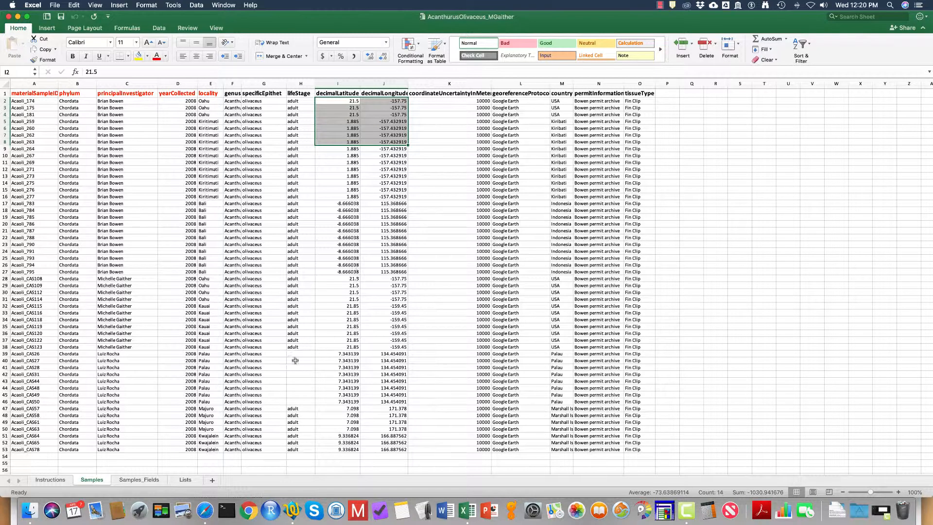
pyautogui.moveTo(297, 353); pyautogui.dragTo(296, 401)
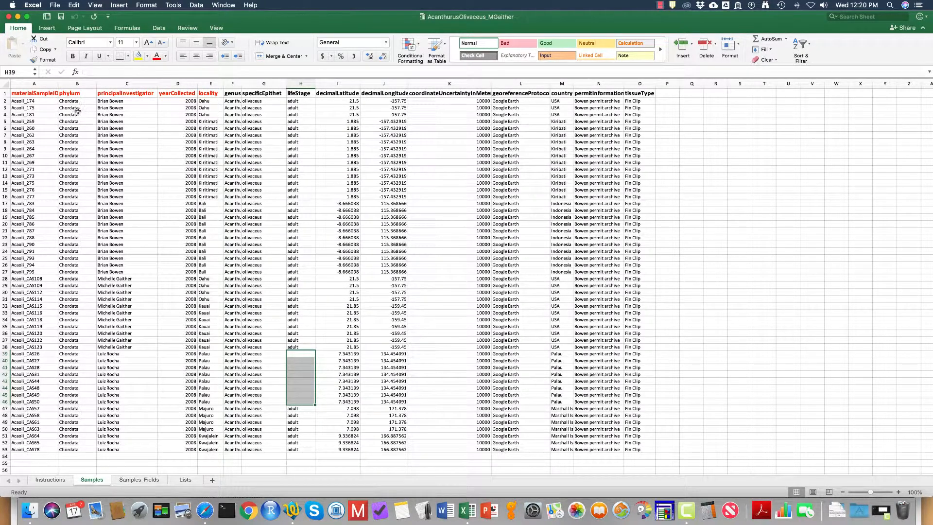
pyautogui.click(35, 102)
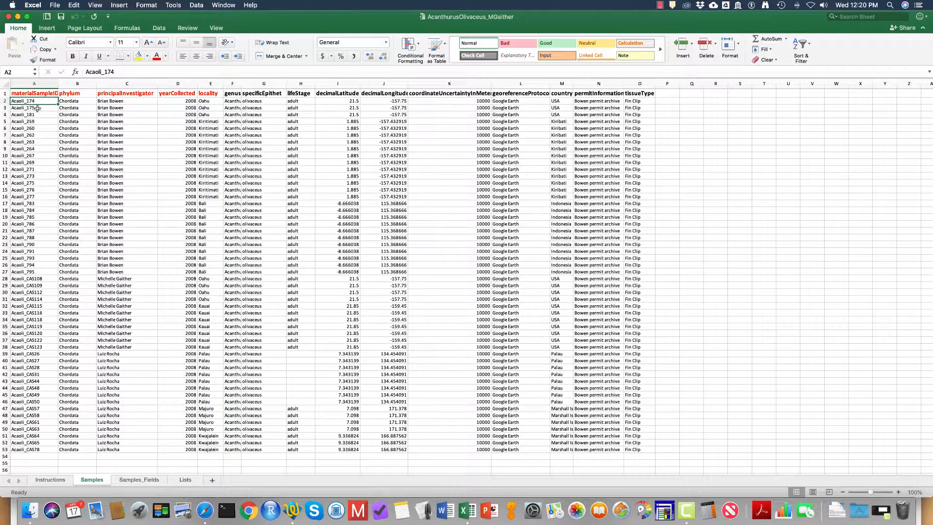
pyautogui.click(37, 115)
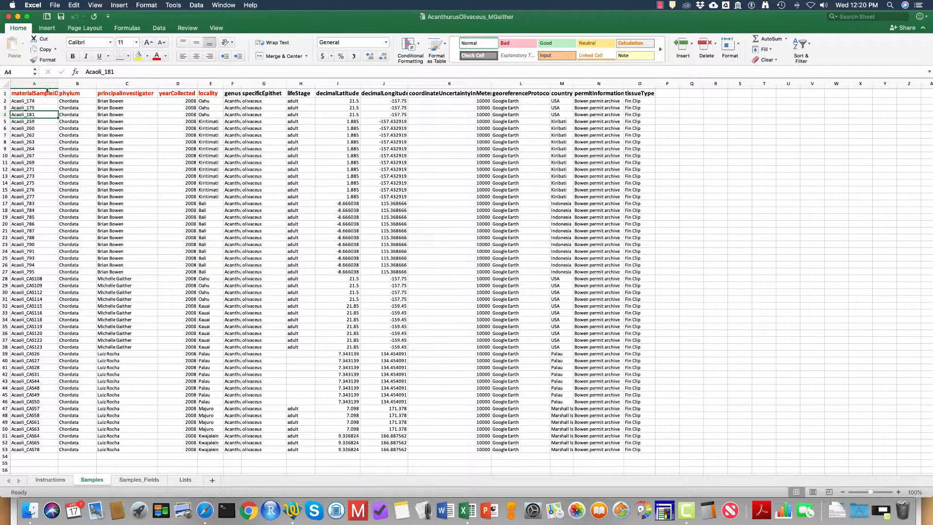
# Step: Open List_AOL_RADSeq.txt from the A.olivaceus_data folder in a text editor
pyautogui.moveTo(133, 14); pyautogui.dragTo(208, 104)
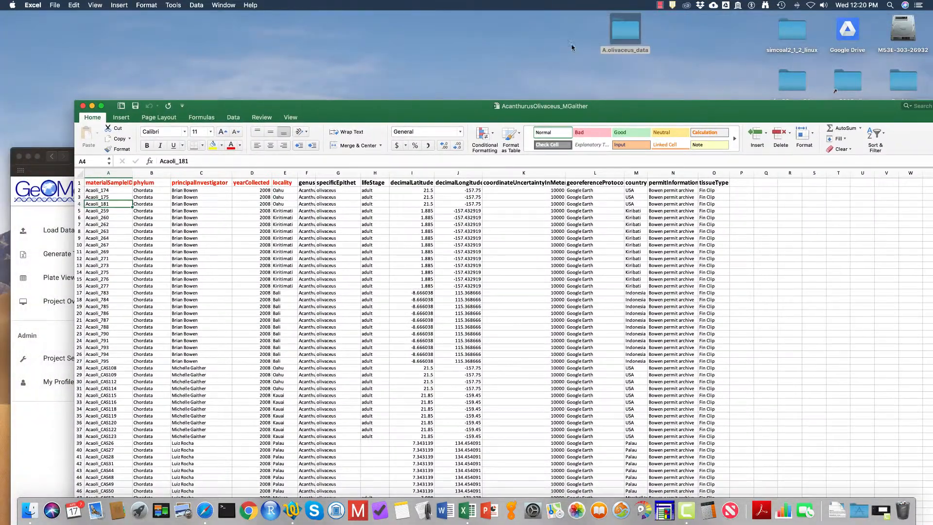
pyautogui.doubleClick(631, 37)
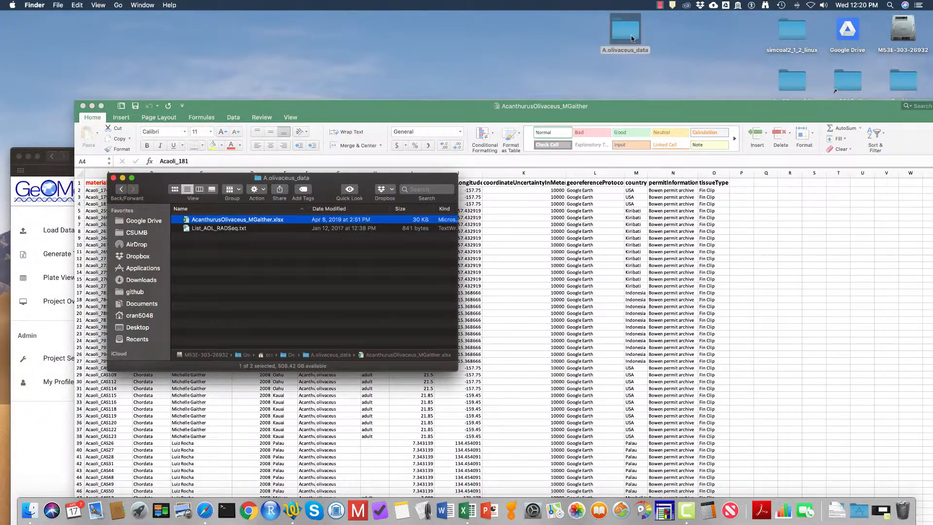
pyautogui.click(209, 229)
pyautogui.doubleClick(210, 229)
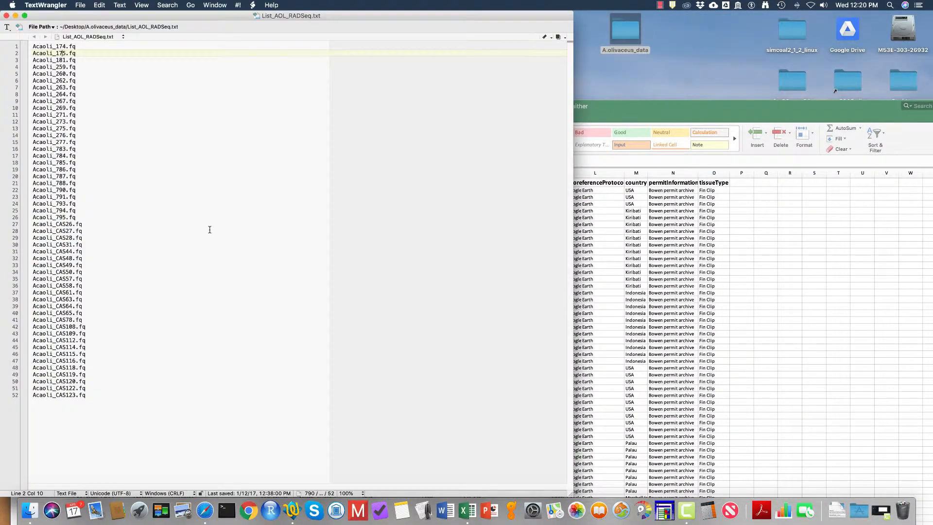
pyautogui.moveTo(116, 17); pyautogui.dragTo(338, 32)
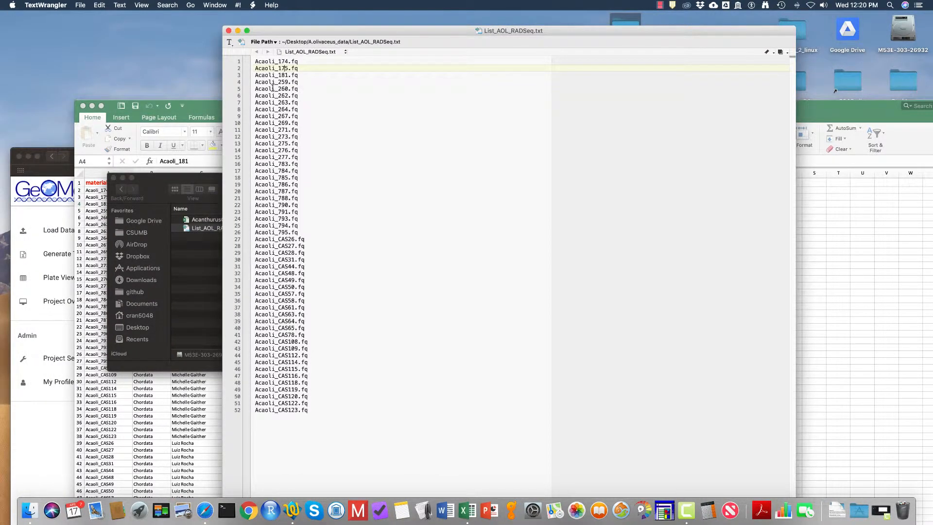
# Step: Compare the FASTQ file names in the text list with the sample IDs in the example spreadsheet
pyautogui.moveTo(256, 61); pyautogui.dragTo(299, 61)
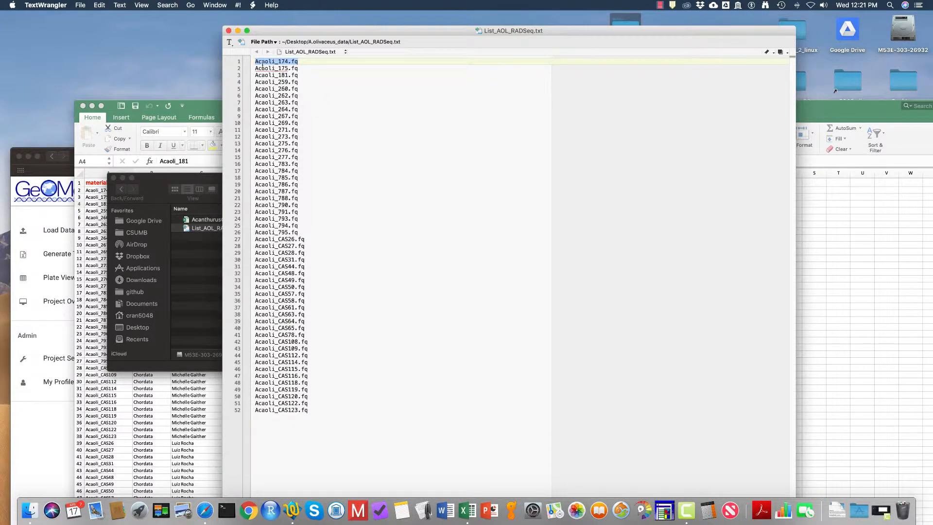
pyautogui.moveTo(256, 62); pyautogui.dragTo(283, 61)
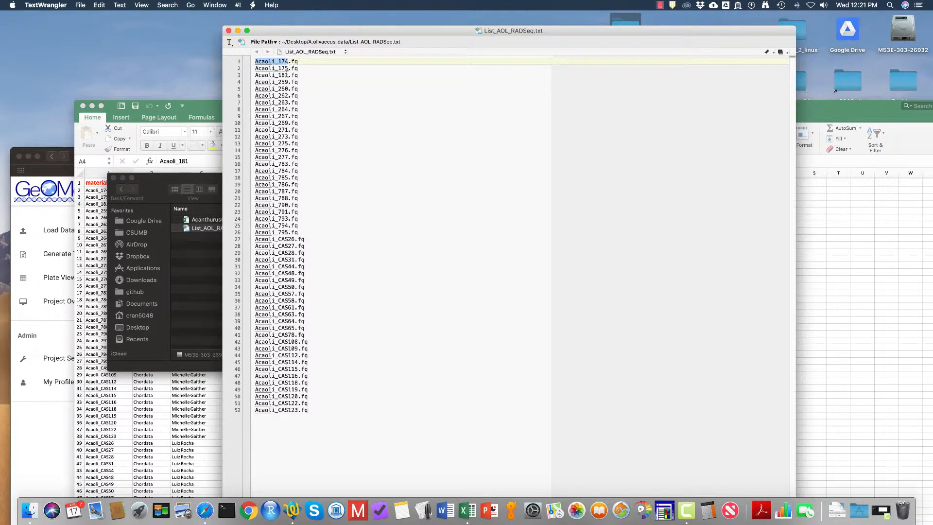
pyautogui.click(98, 192)
pyautogui.click(101, 190)
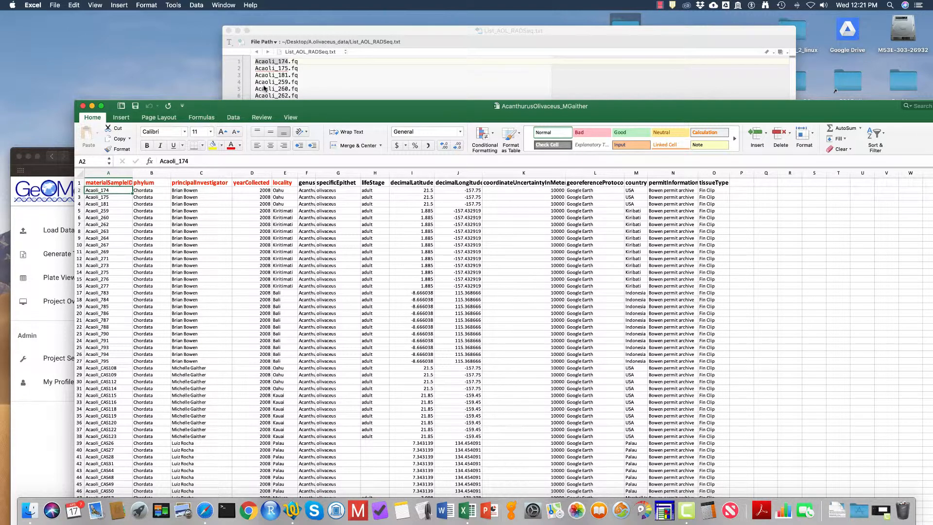
# Step: Return to the GeOMe workbench, open Load Data and add Fastq to the selected data types
pyautogui.click(202, 510)
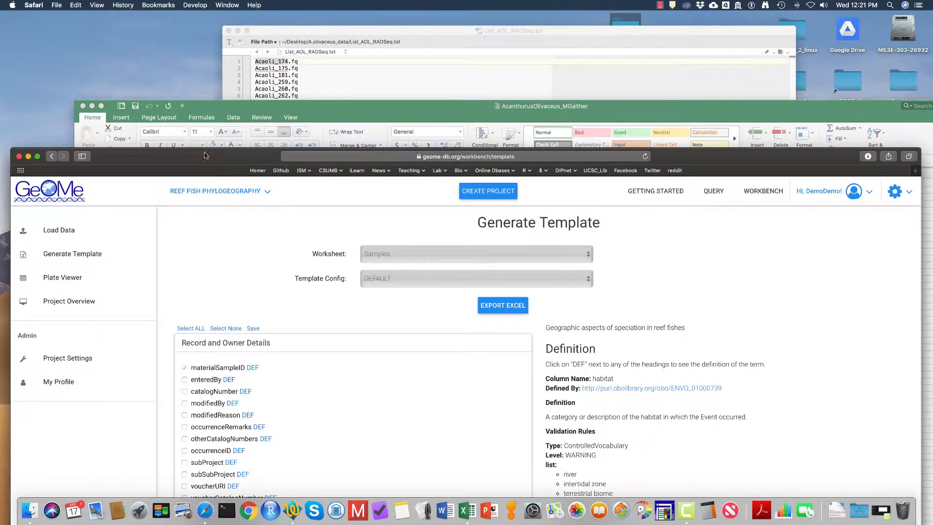
pyautogui.moveTo(205, 151); pyautogui.dragTo(193, 12)
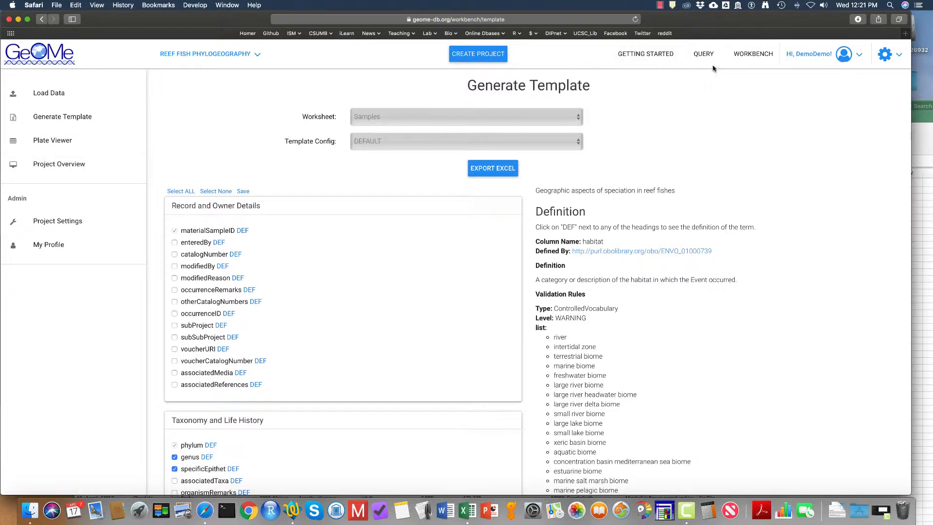
pyautogui.click(73, 94)
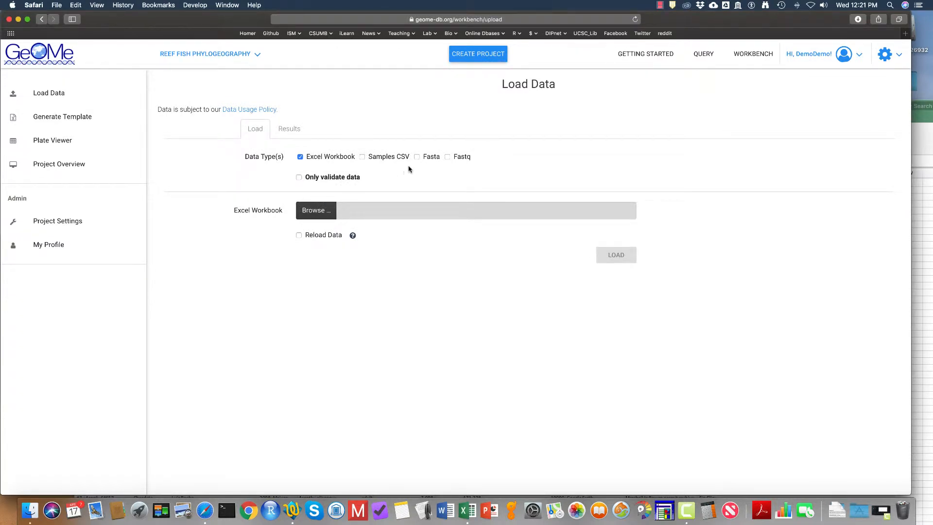
pyautogui.click(446, 157)
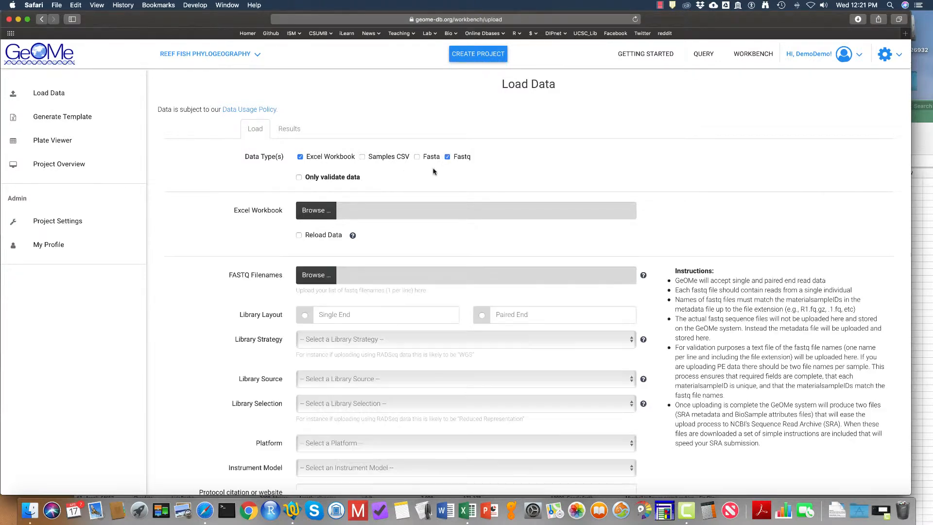
# Step: Choose AcanthurusOlivaceus_MGaither.xlsx from the desktop as the Excel workbook to load
pyautogui.click(353, 210)
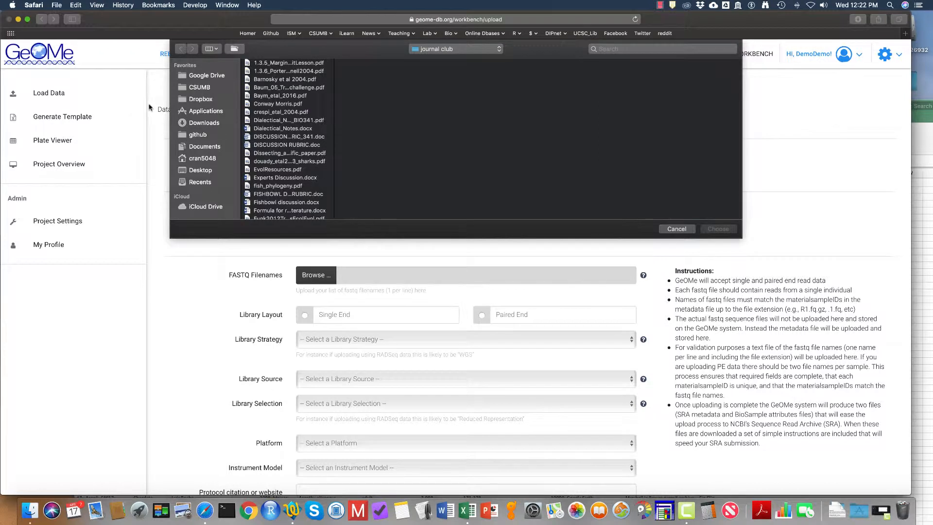
pyautogui.click(200, 170)
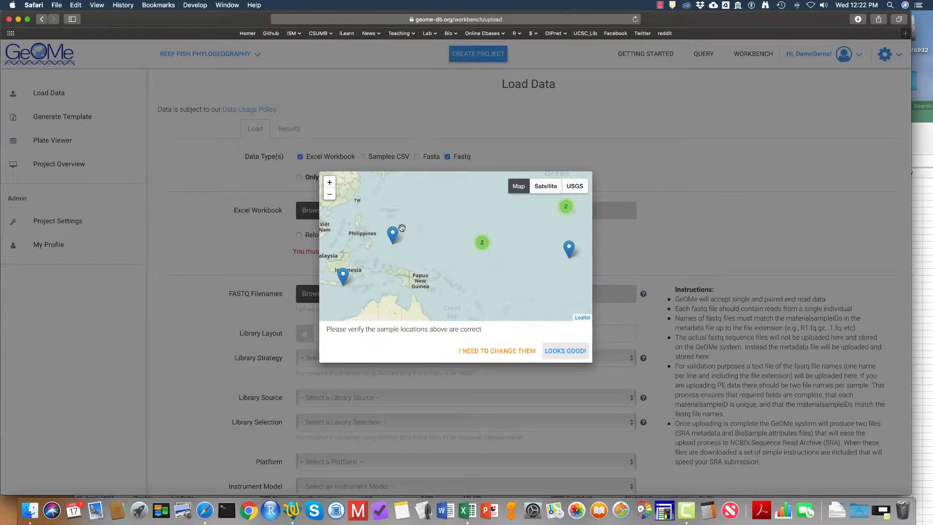
# Step: Inspect the sample locations on the verification map, including the Marshall Islands cluster, and confirm they look good
pyautogui.click(482, 242)
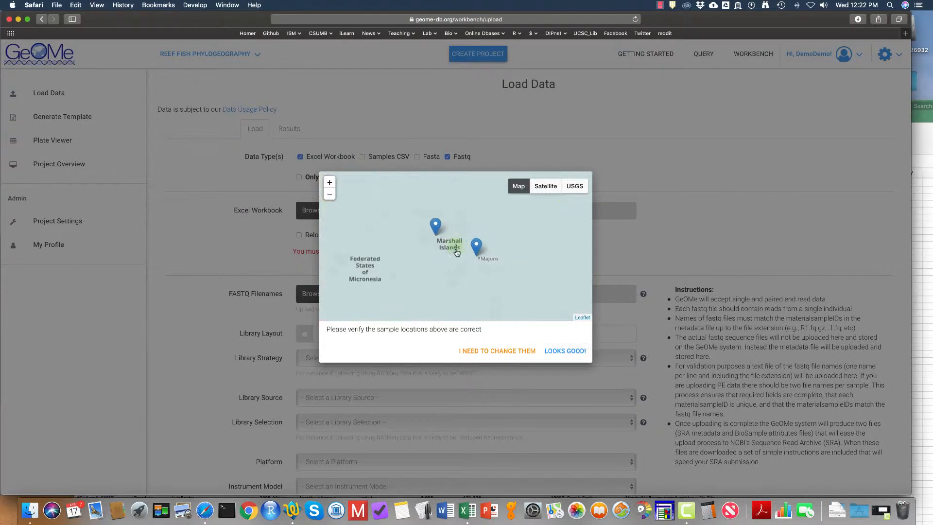
pyautogui.click(477, 247)
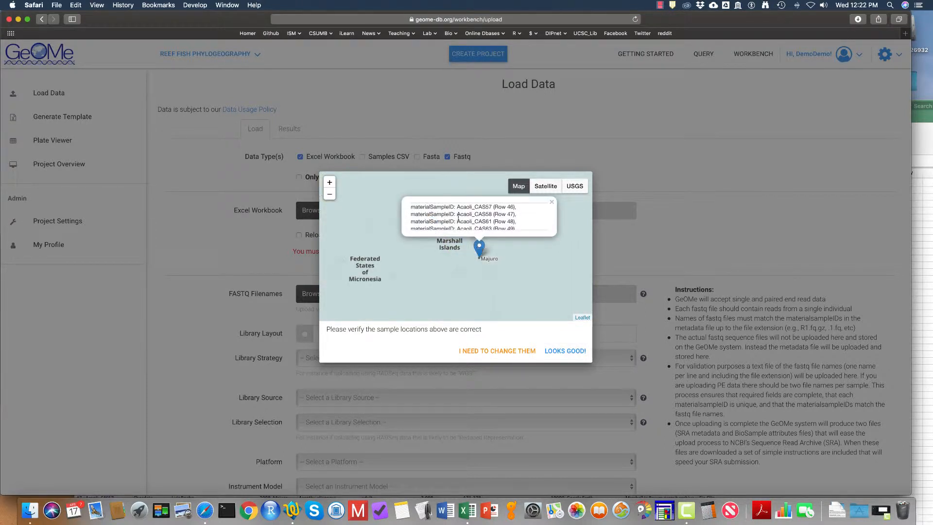
pyautogui.scroll(-1, 456, 217)
pyautogui.scroll(1, 455, 215)
pyautogui.scroll(-1, 455, 215)
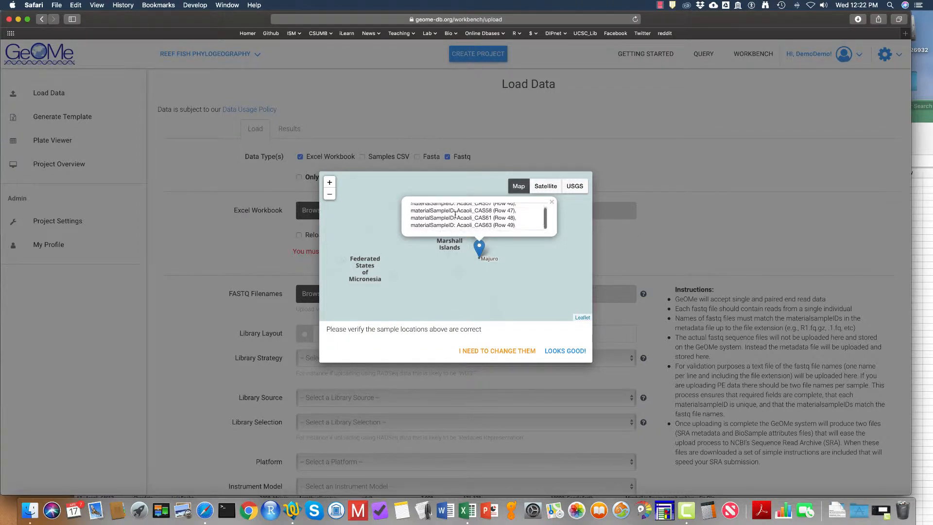
pyautogui.click(552, 203)
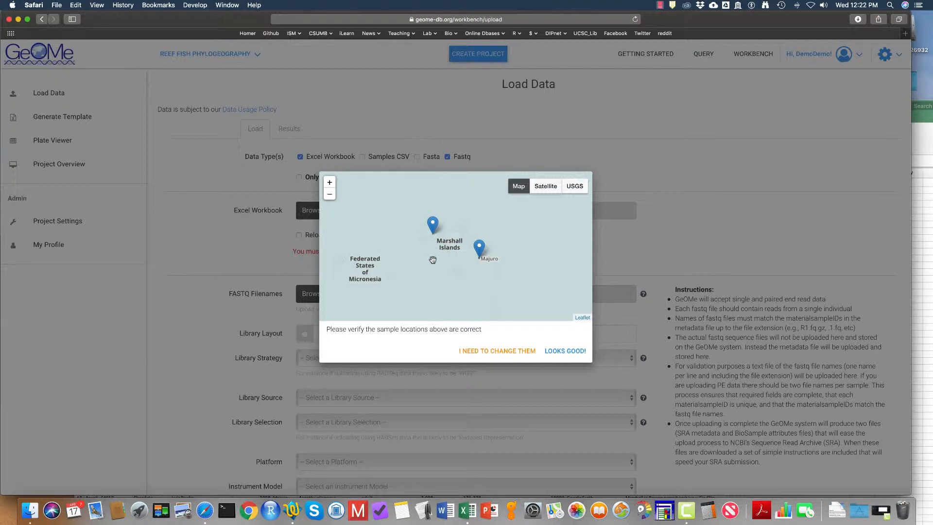
pyautogui.click(565, 350)
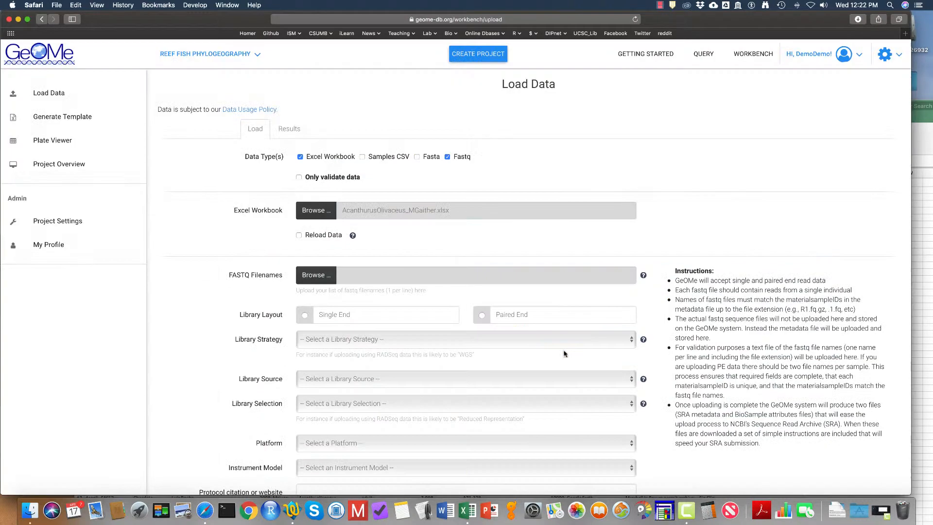
# Step: Choose List_AOL_RADSeq.txt from the A.olivaceus_data folder as the FASTQ filenames file
pyautogui.click(321, 276)
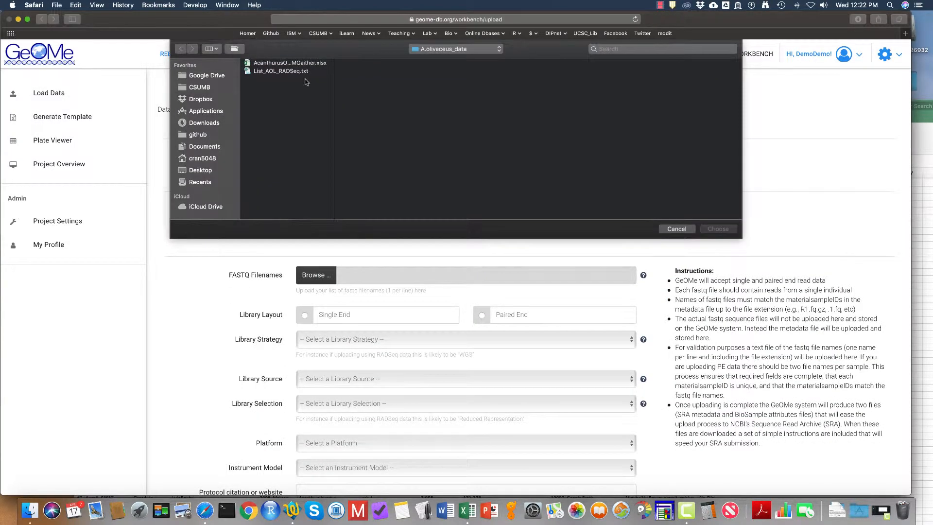
pyautogui.click(292, 72)
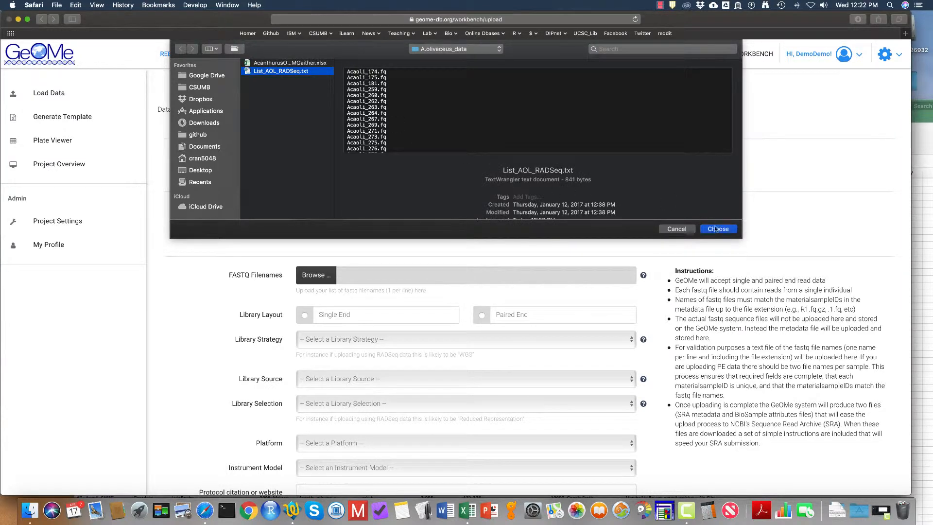
pyautogui.click(715, 229)
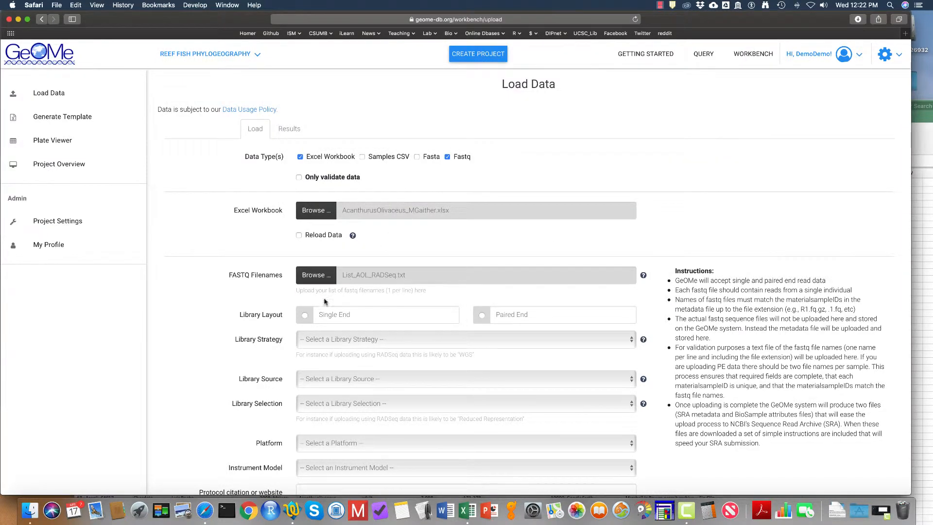
# Step: Set the library layout to Single End, library strategy to WGS and library source to GENOMIC
pyautogui.click(305, 315)
pyautogui.scroll(-2, 387, 259)
pyautogui.scroll(-1, 387, 258)
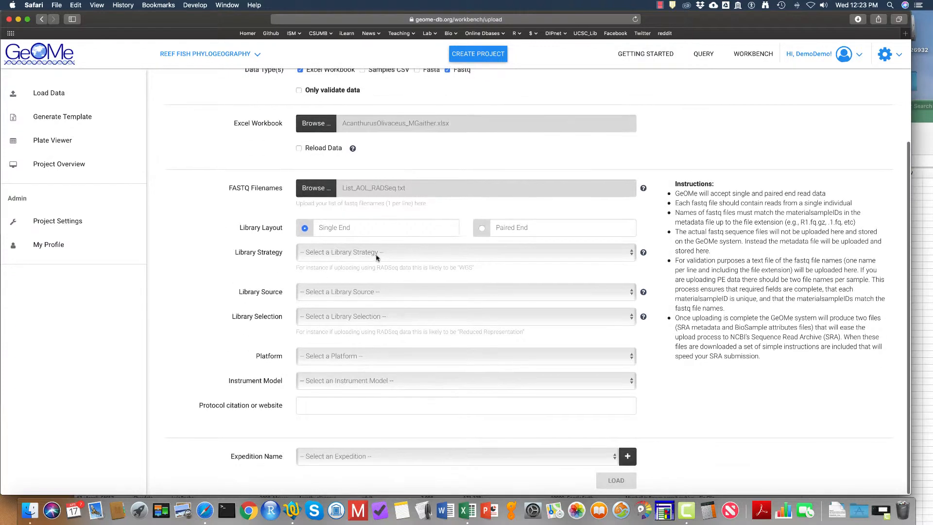
pyautogui.click(402, 258)
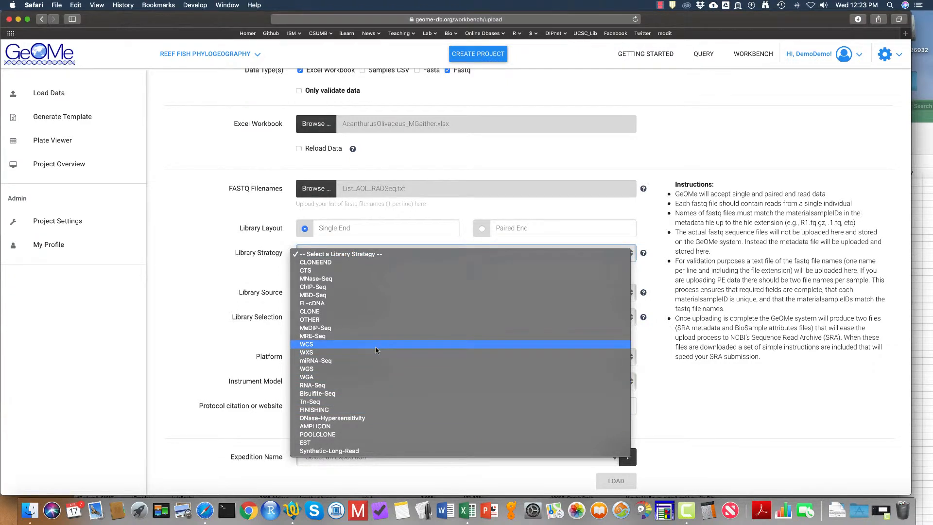
pyautogui.click(376, 373)
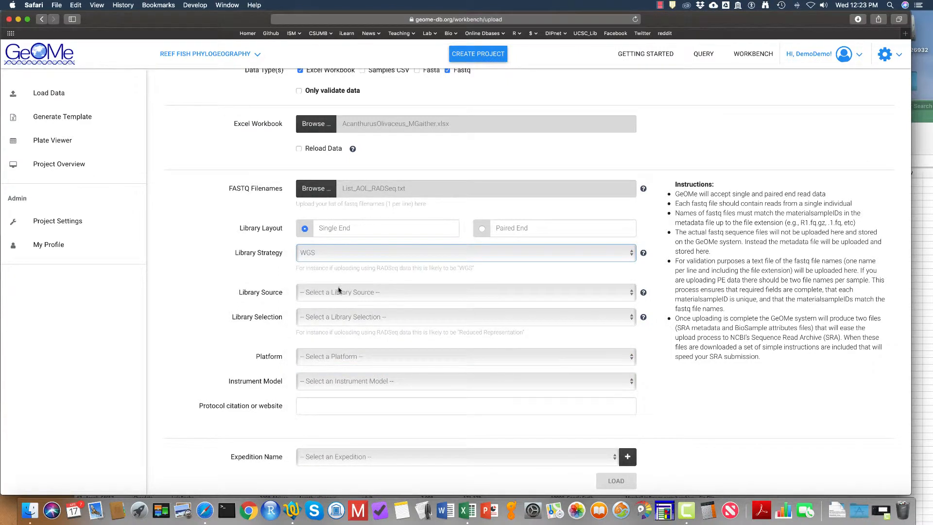
pyautogui.click(340, 292)
pyautogui.click(349, 302)
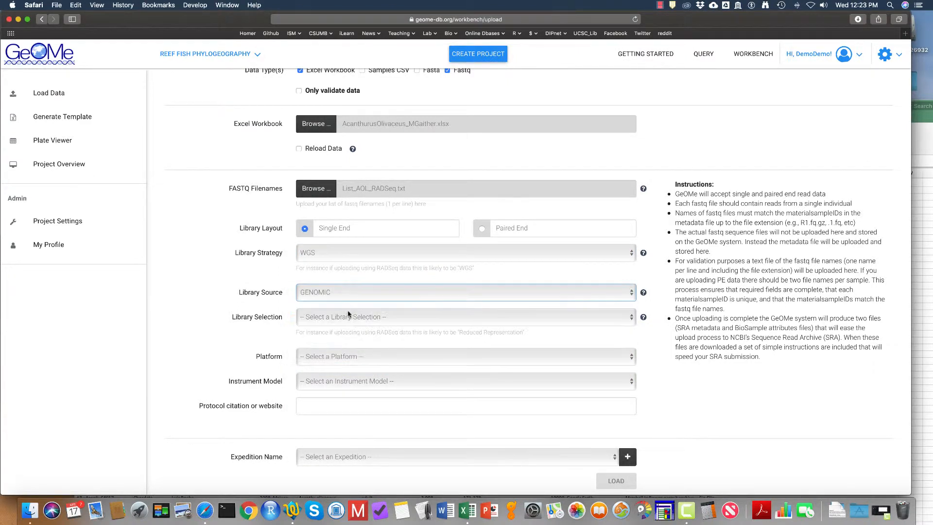
# Step: Set library selection to Reduced Representation, platform to ILLUMINA and instrument model to Illumina MiSeq
pyautogui.click(351, 317)
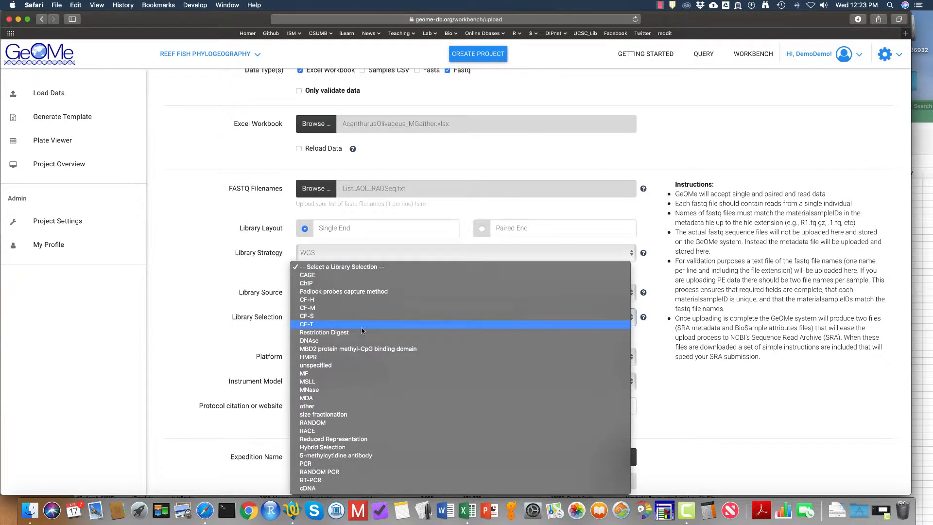
pyautogui.click(364, 436)
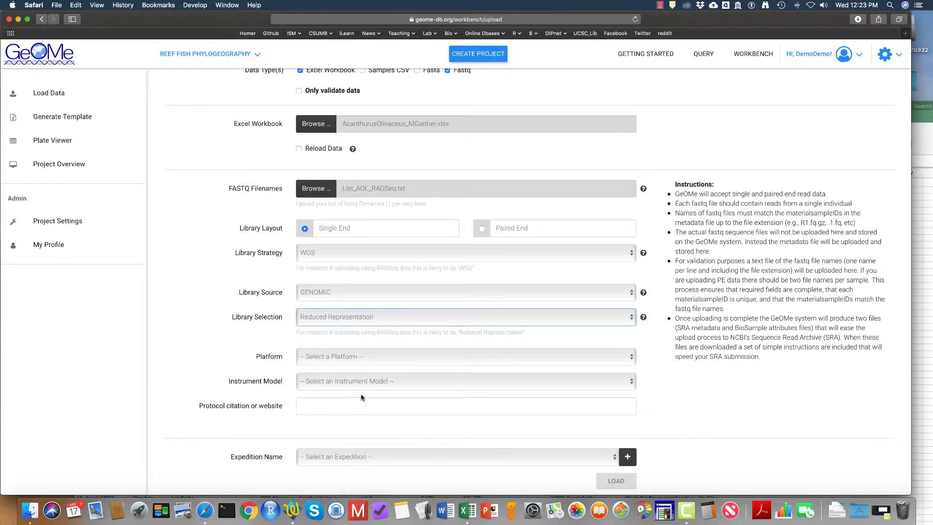
pyautogui.click(360, 357)
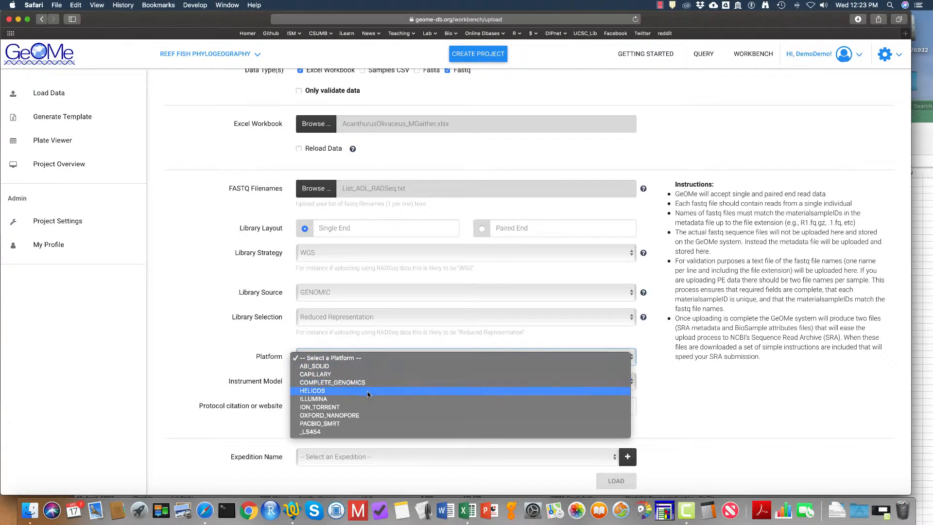
pyautogui.click(357, 399)
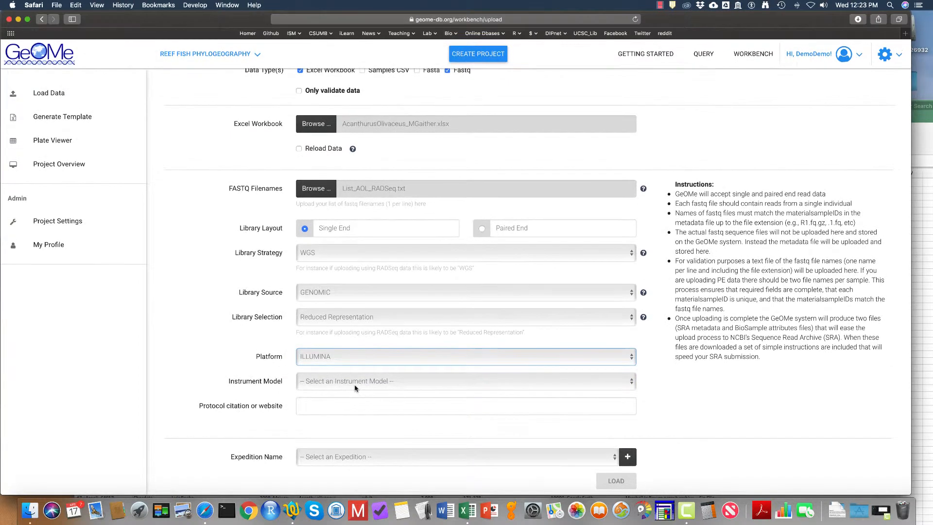
pyautogui.click(354, 382)
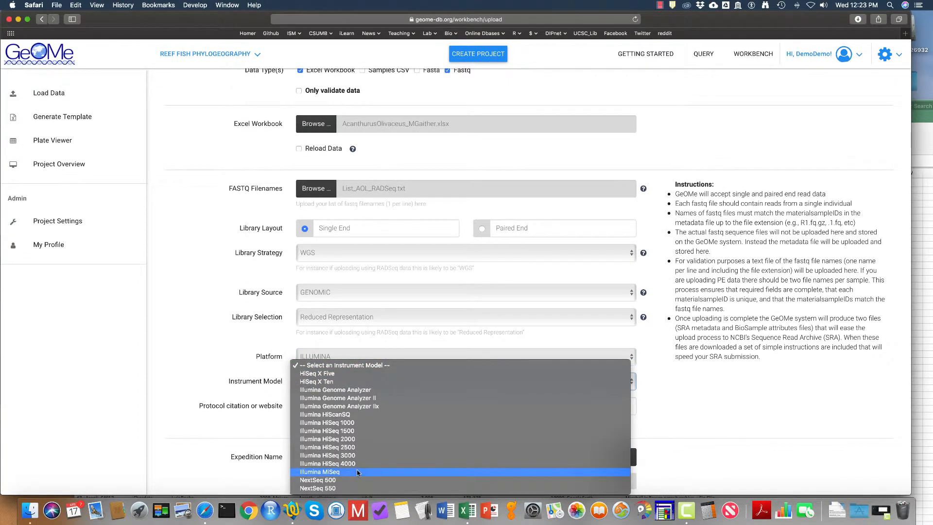
pyautogui.click(359, 472)
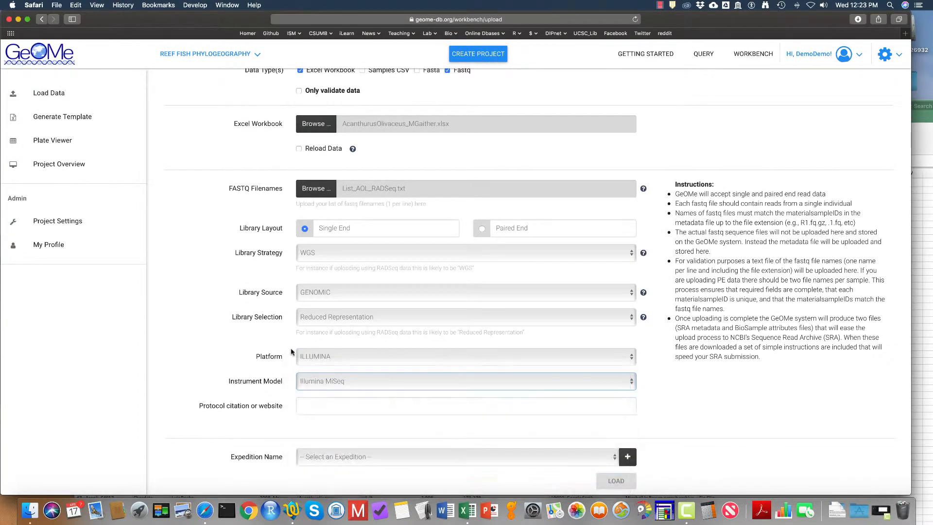
# Step: Enter Peterson et al. 2012 as the protocol citation
pyautogui.click(316, 407)
pyautogui.write('Pet')
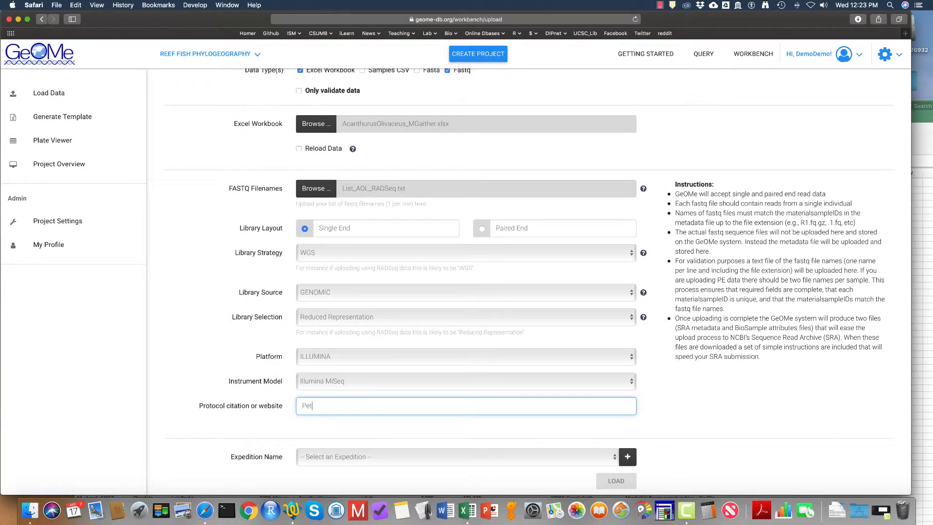
pyautogui.write('erson et al. 2012')
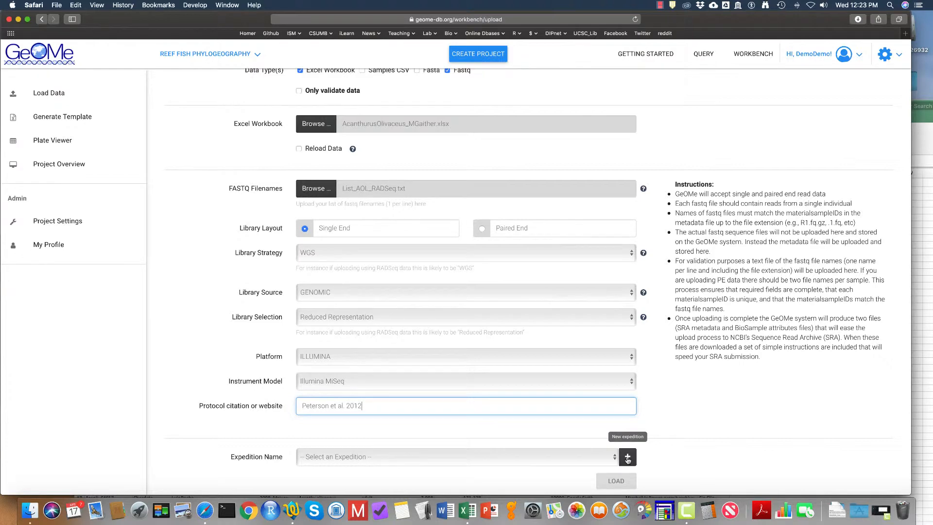
# Step: Create a new expedition titled Gaither et al. 2015 with code Gaither_etal_2015, then load the data
pyautogui.click(627, 458)
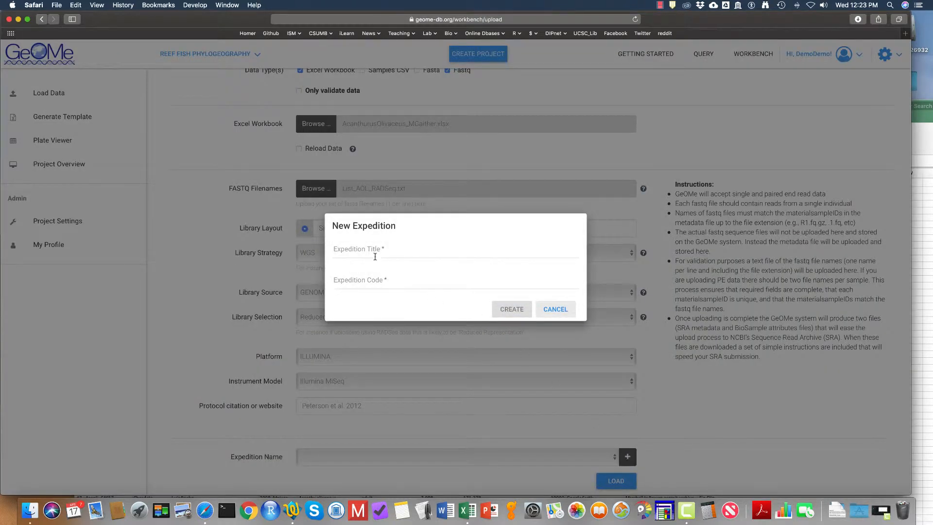
pyautogui.click(372, 249)
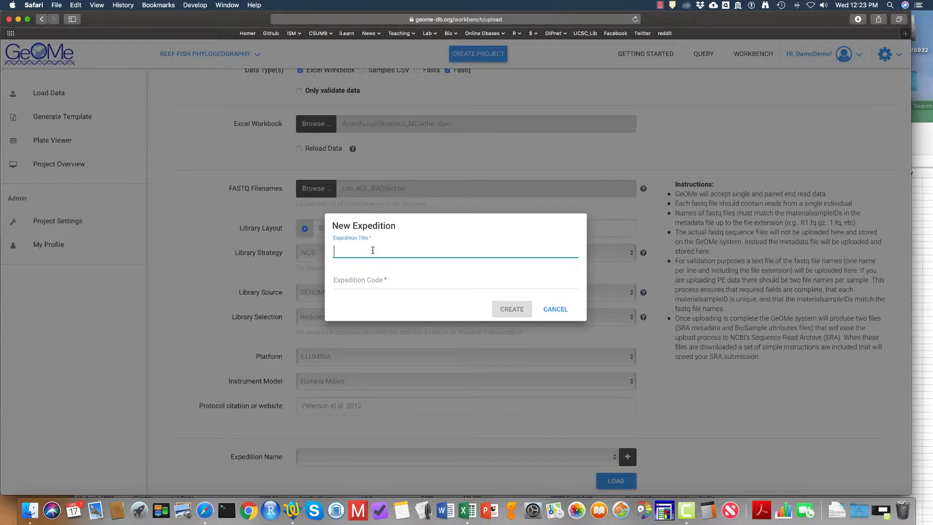
pyautogui.write('Gaither et al. 2015')
pyautogui.click(373, 285)
pyautogui.write('Gaither')
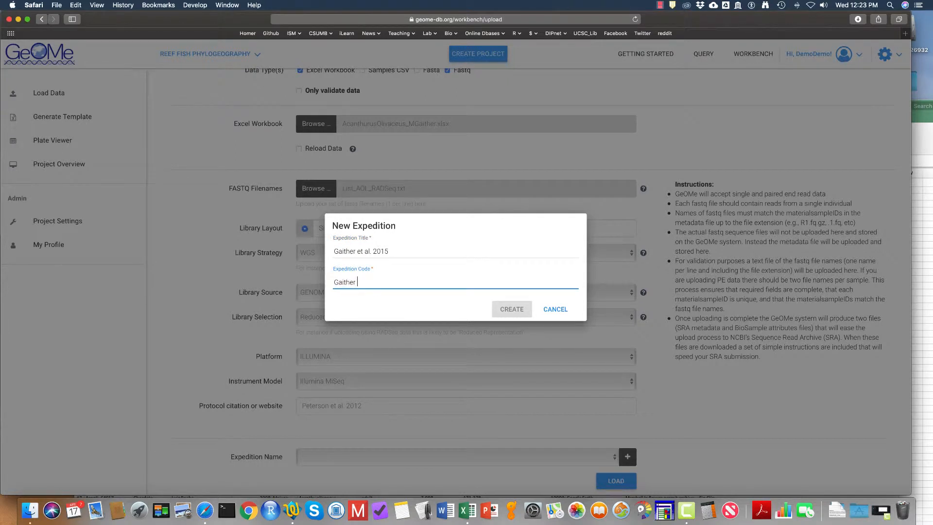
pyautogui.write('_etal_2015')
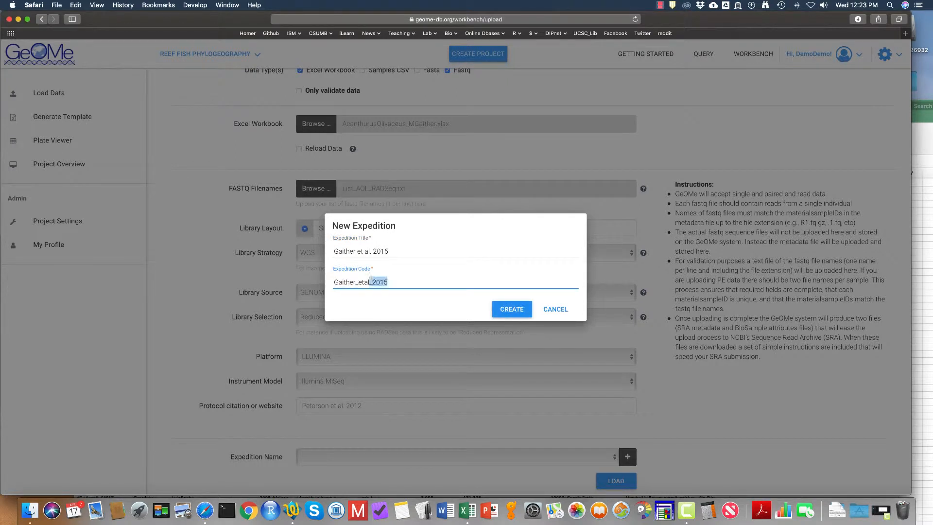
pyautogui.write('.')
pyautogui.press('BackSpace')
pyautogui.write('etal_')
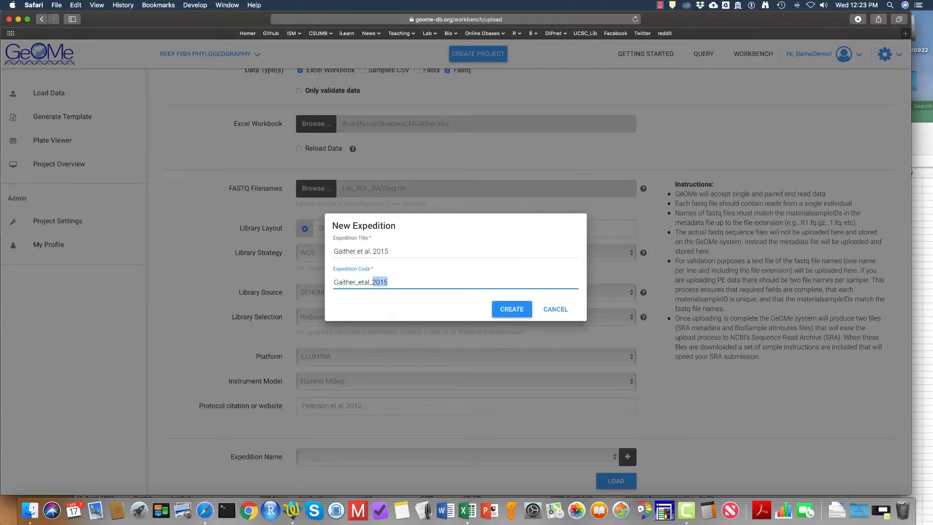
pyautogui.click(516, 310)
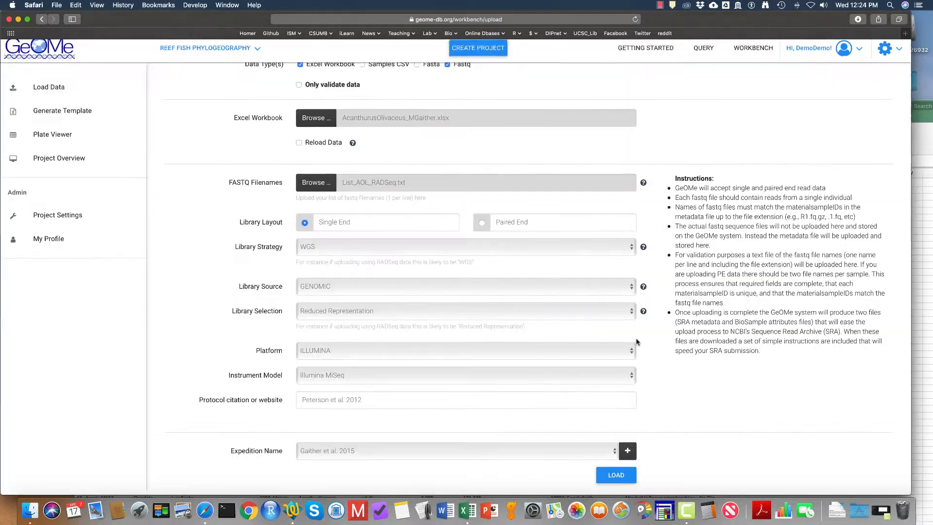
pyautogui.click(615, 482)
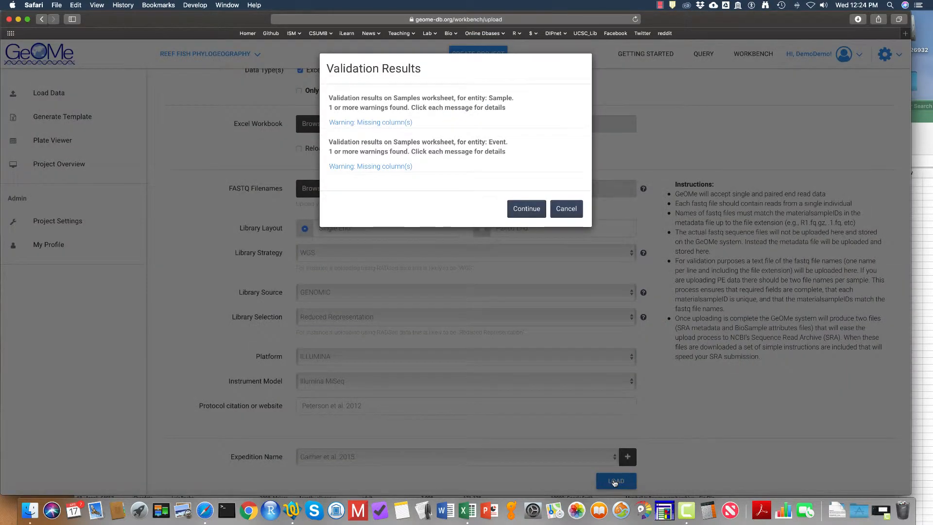
# Step: Expand the missing-column warnings for the Sample and Event entities, then continue the upload
pyautogui.click(391, 122)
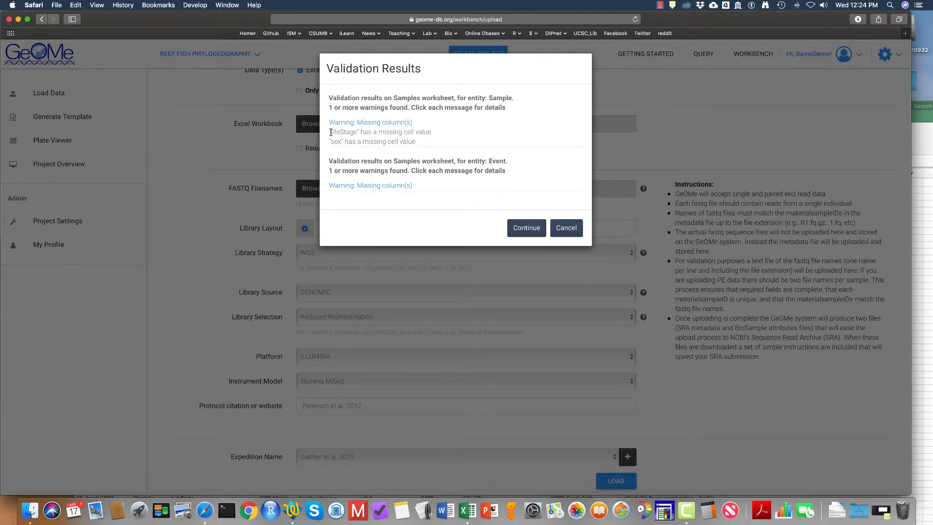
pyautogui.moveTo(331, 132); pyautogui.dragTo(355, 133)
pyautogui.moveTo(332, 142); pyautogui.dragTo(342, 141)
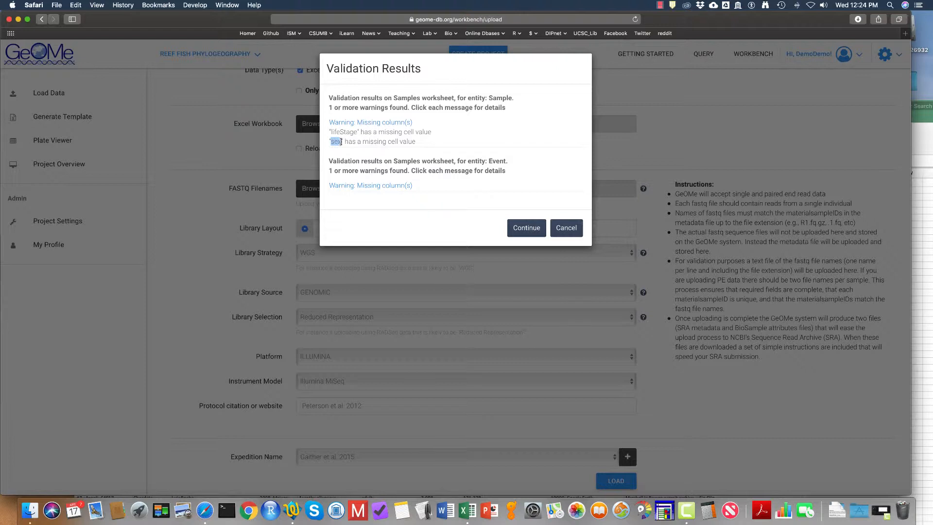
pyautogui.click(345, 186)
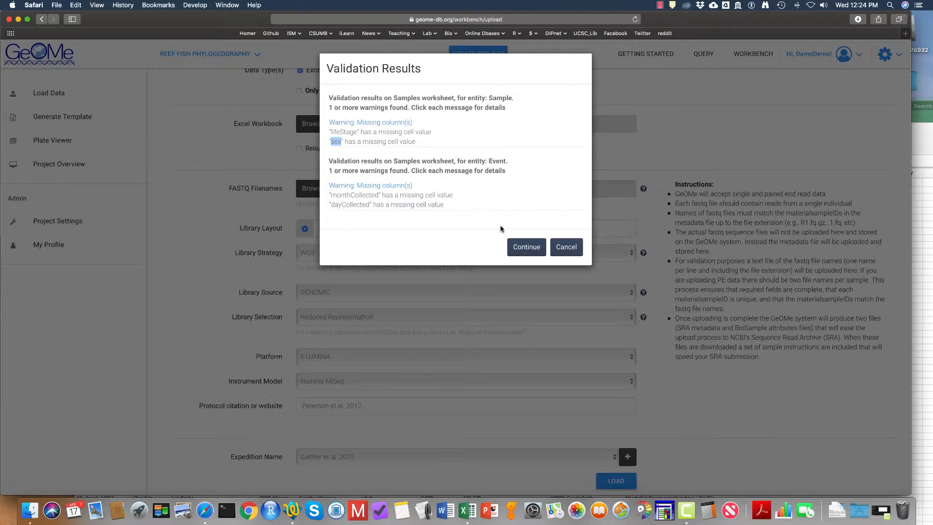
pyautogui.click(532, 249)
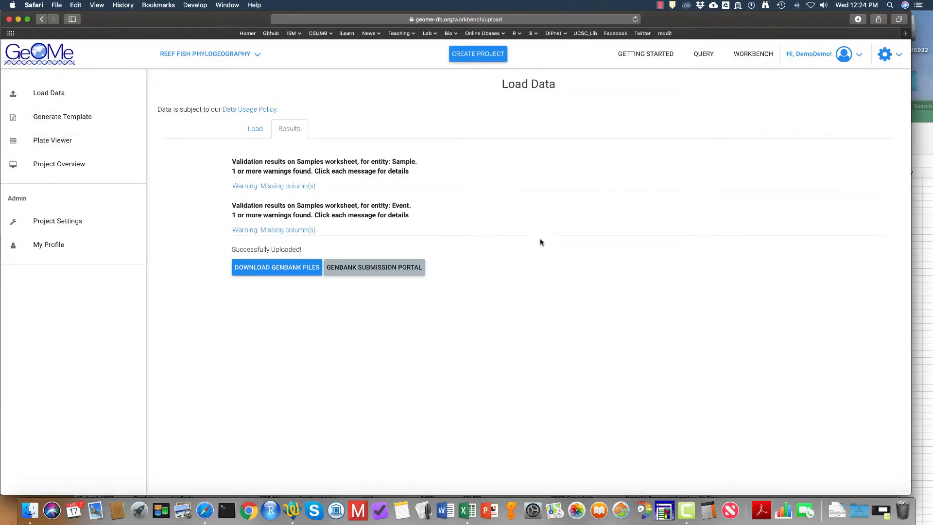
# Step: Download the GenBank files and preview the bioSample-attributes.tsv file
pyautogui.click(287, 271)
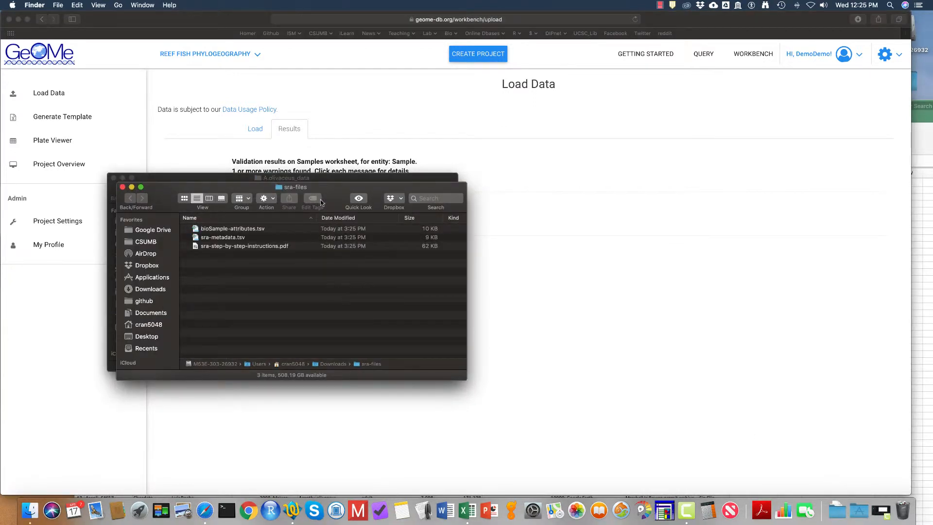
pyautogui.click(325, 217)
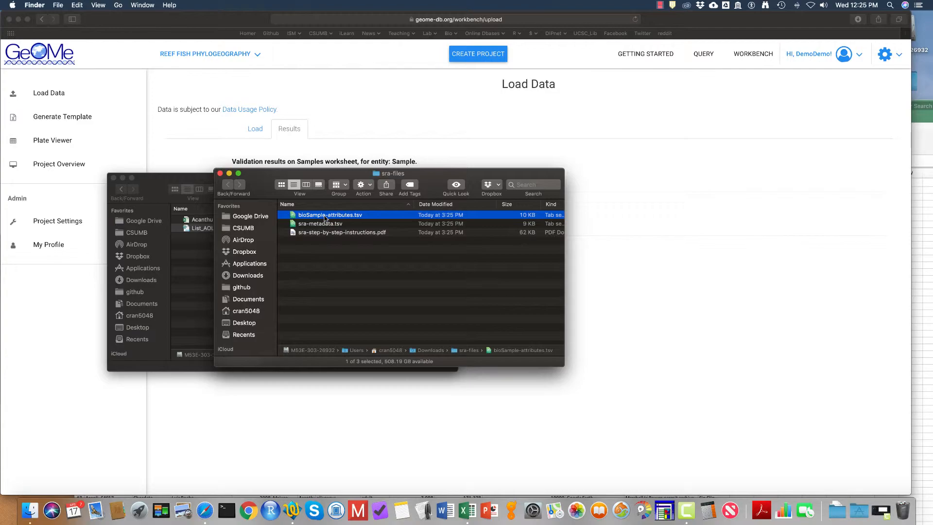
pyautogui.press('space')
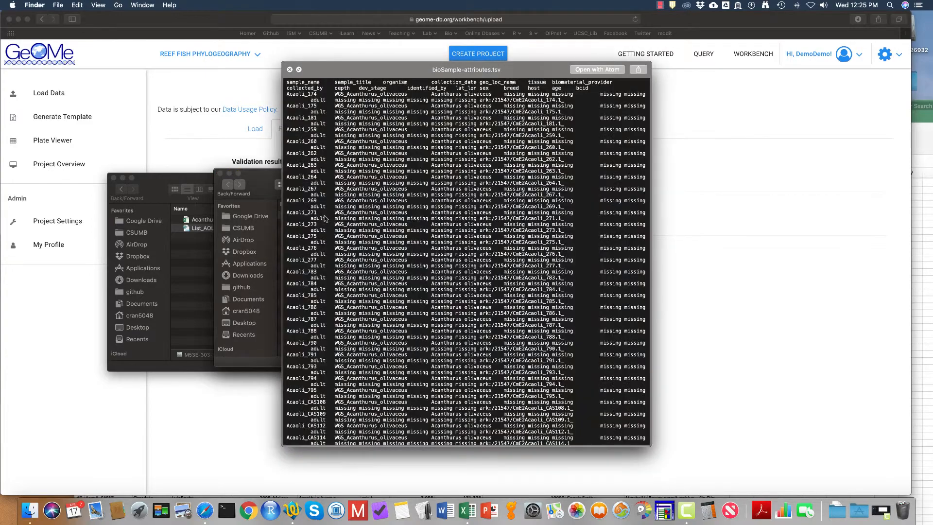
pyautogui.scroll(-5, 407, 203)
pyautogui.scroll(3, 407, 203)
pyautogui.press('space')
# Step: Preview the sra-metadata.tsv file from the downloaded sra-files folder
pyautogui.click(311, 224)
pyautogui.press('space')
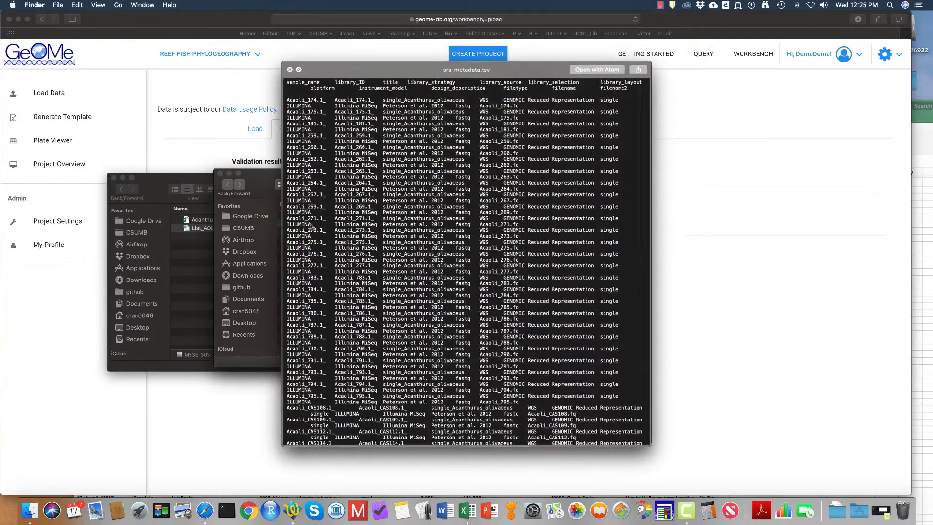
pyautogui.scroll(-3, 426, 209)
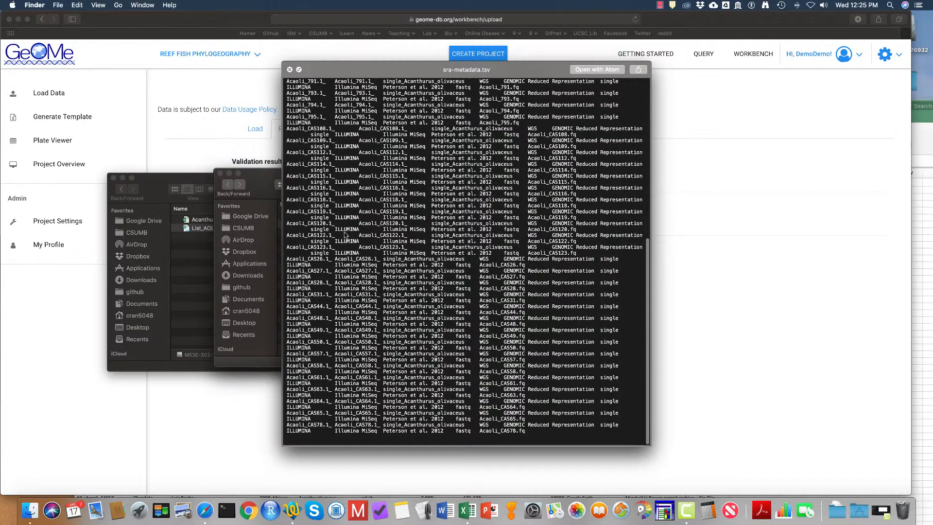
pyautogui.press('space')
# Step: Open the sra-step-by-step-instructions PDF and read through both pages
pyautogui.doubleClick(344, 235)
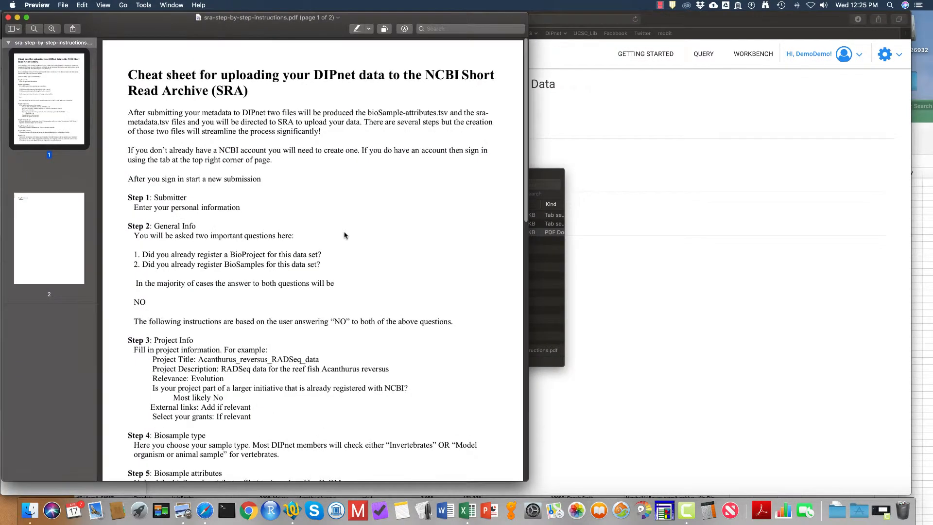
pyautogui.scroll(-10, 344, 235)
pyautogui.scroll(-10, 344, 235)
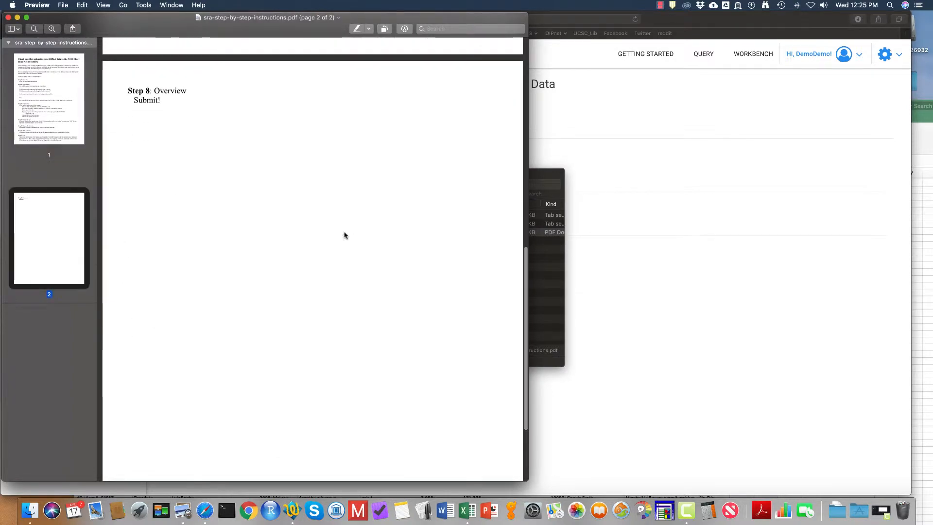
pyautogui.scroll(15, 344, 235)
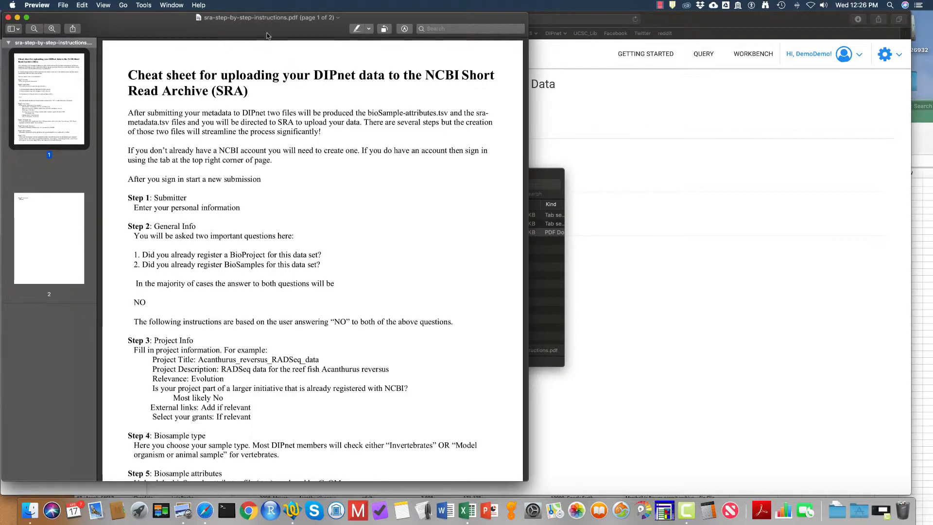
pyautogui.moveTo(266, 32); pyautogui.dragTo(325, 226)
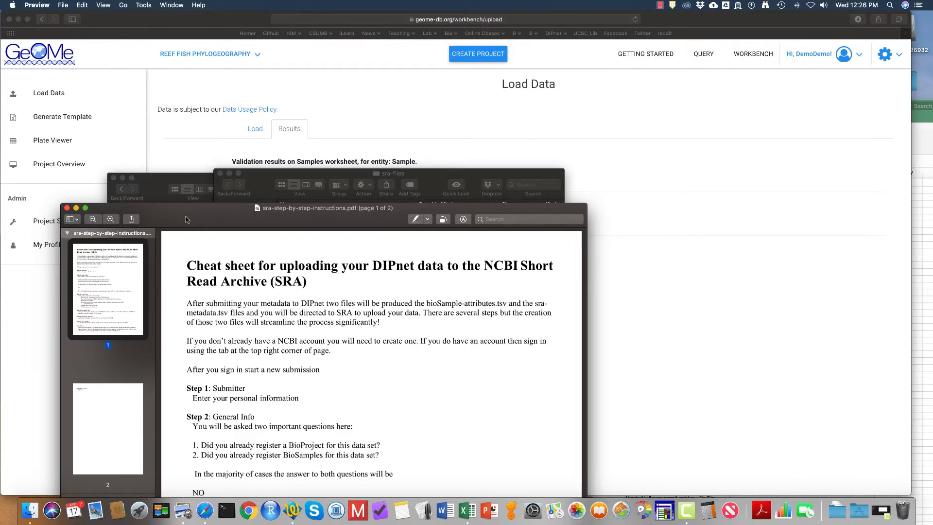
pyautogui.moveTo(185, 217)
pyautogui.mouseDown()
pyautogui.moveTo(193, 235)
pyautogui.moveTo(190, 202)
pyautogui.mouseUp()
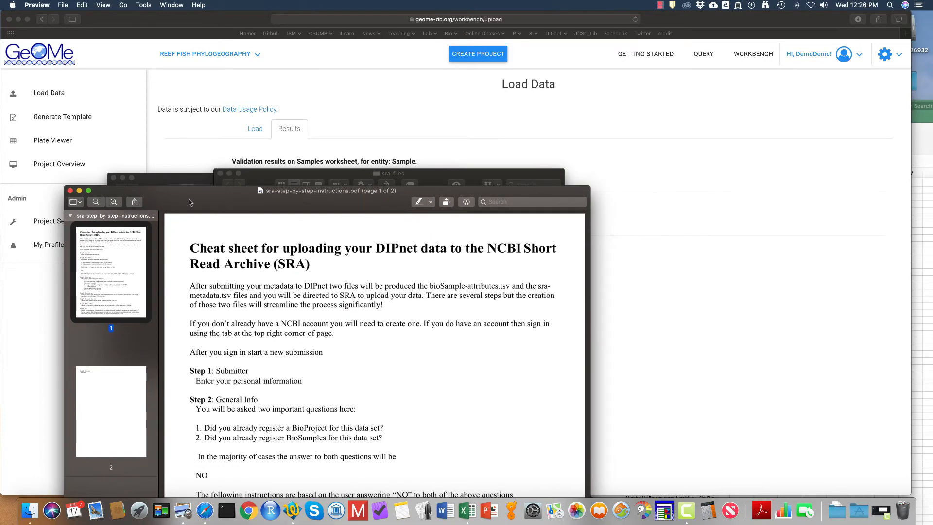